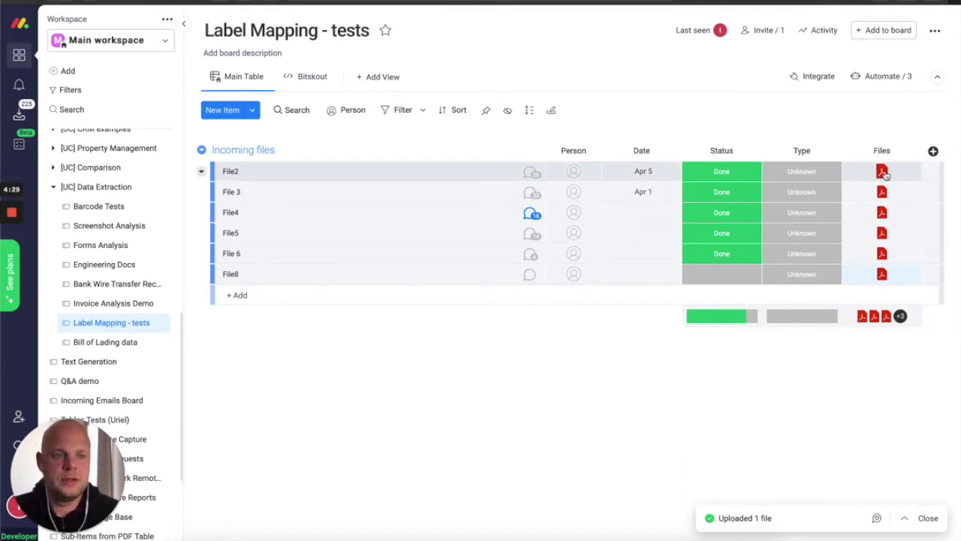
- Preview the PDFs attached to File2 and File 3 to examine the document titles
left_click(883, 173)
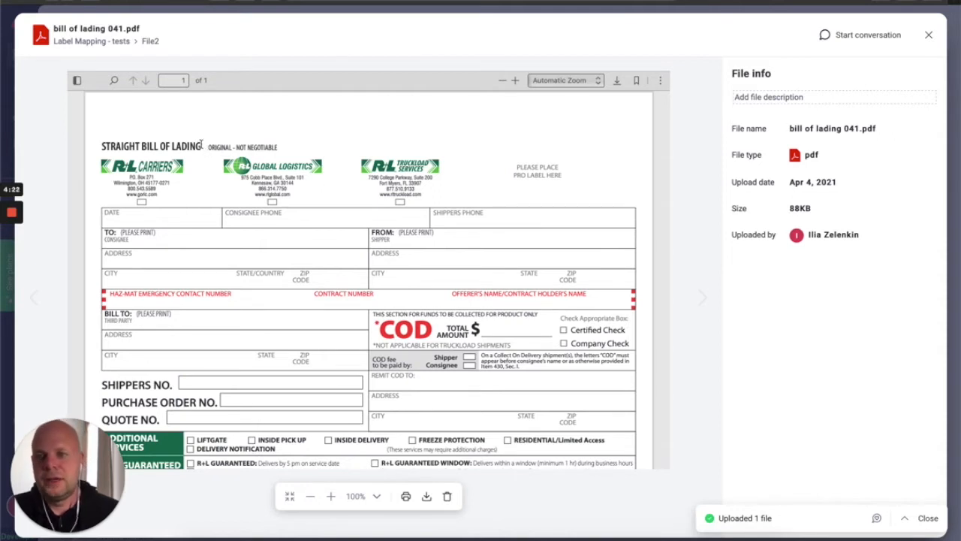
left_click_drag(202, 145, 144, 145)
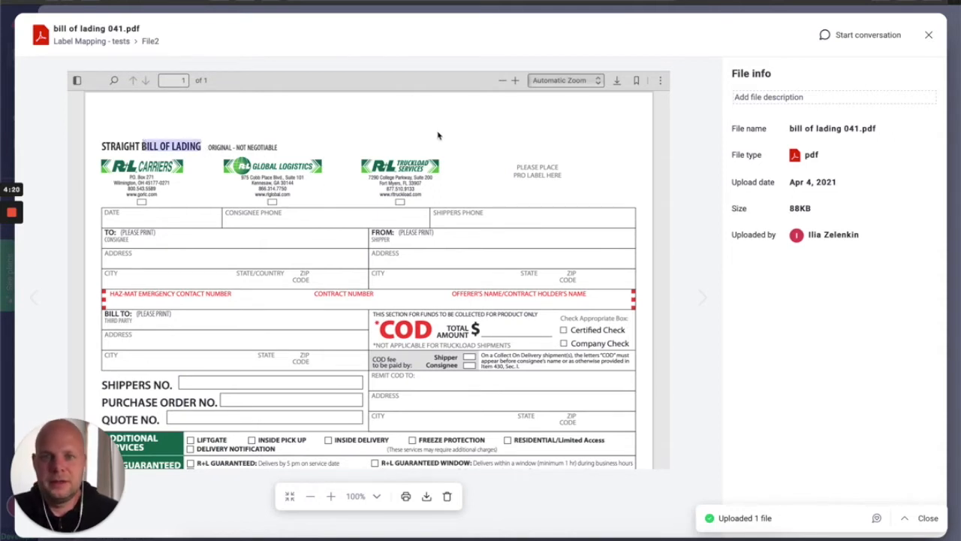
left_click(928, 35)
left_click(881, 192)
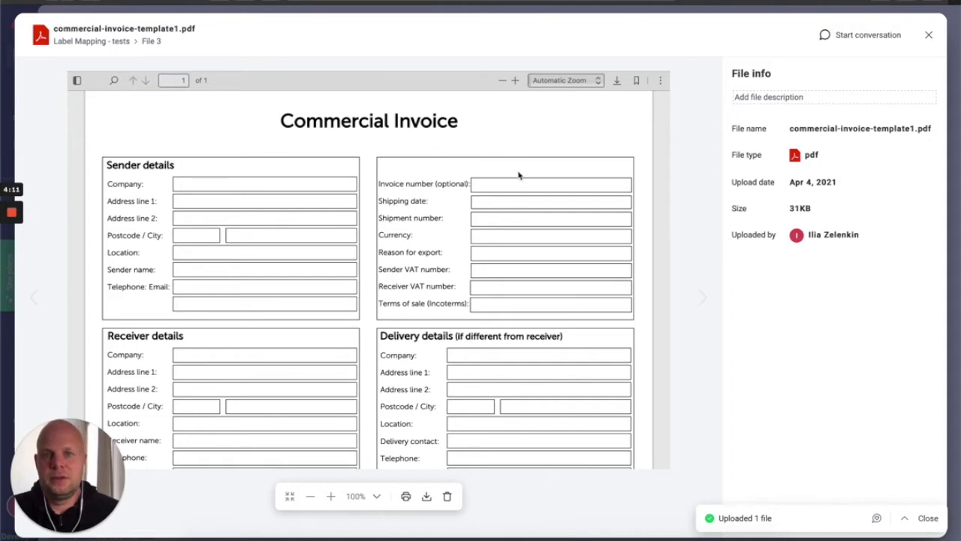
left_click(929, 34)
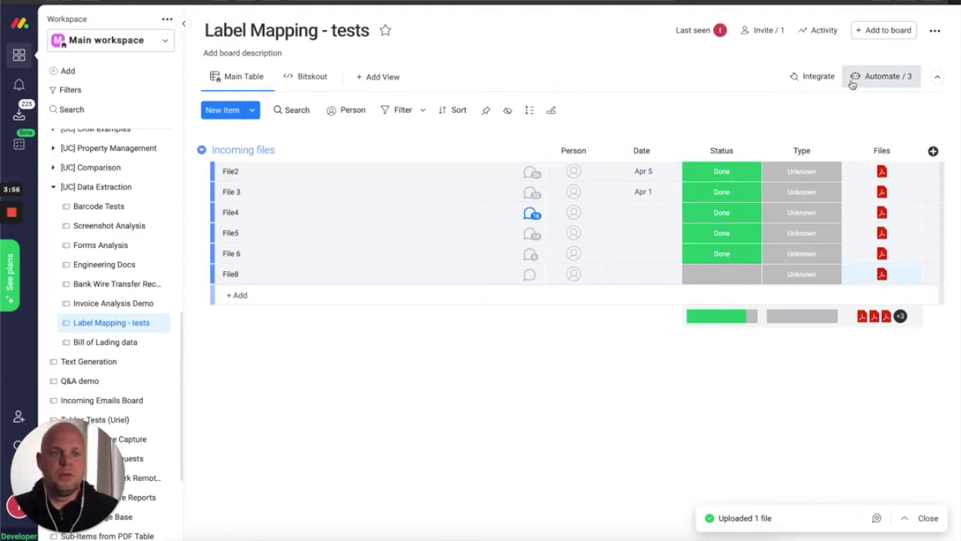
- Open the Bitskout admin app at app.bitskout.com in a new browser tab
key("super+t")
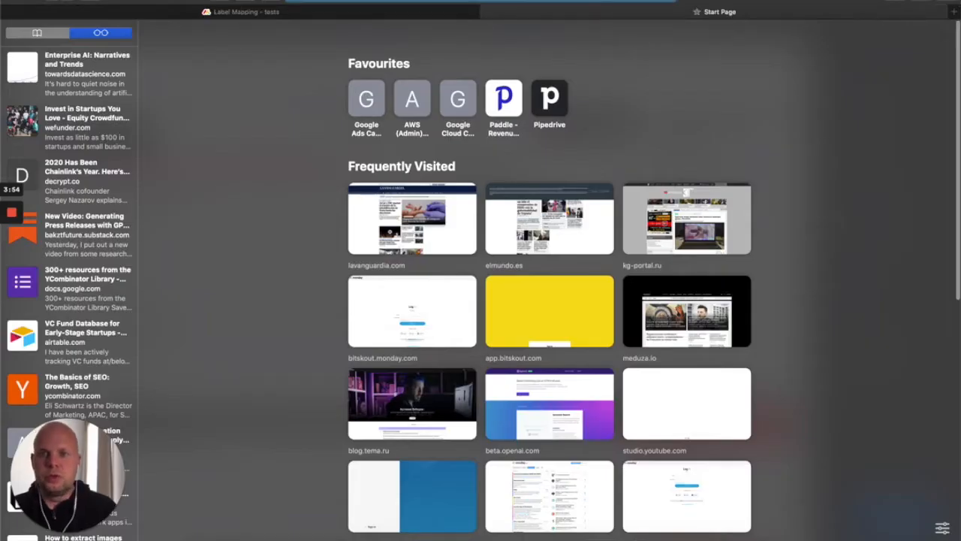
type("bitskout.")
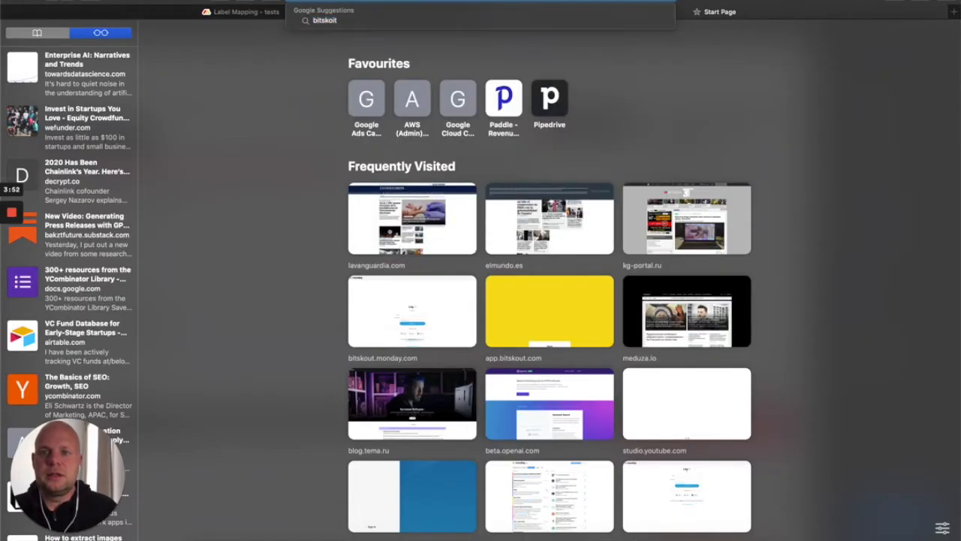
type("mo")
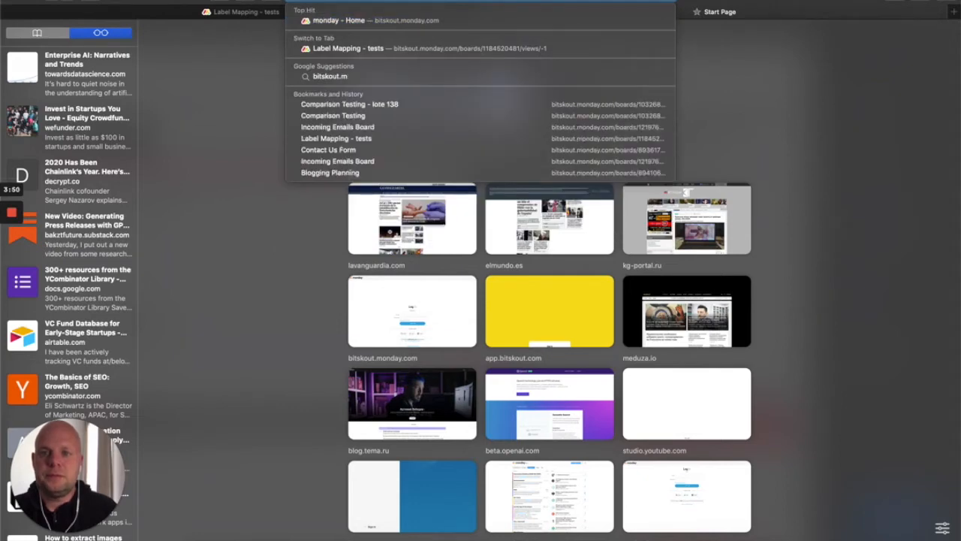
key("BackSpace")
key("BackSpace")
key("BackSpace")
key("BackSpace")
key("BackSpace")
key("BackSpace")
key("BackSpace")
key("BackSpace")
key("BackSpace")
key("BackSpace")
key("BackSpace")
type("app")
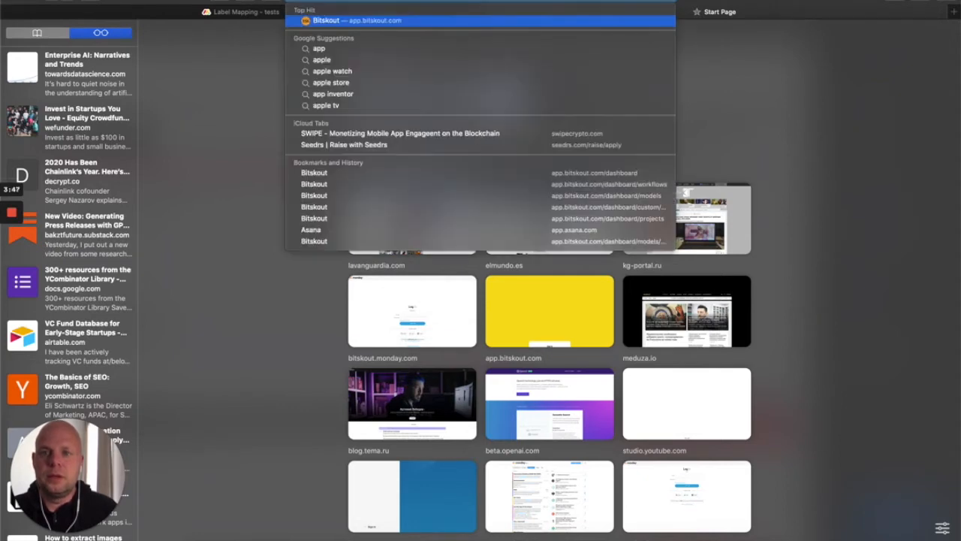
key("Return")
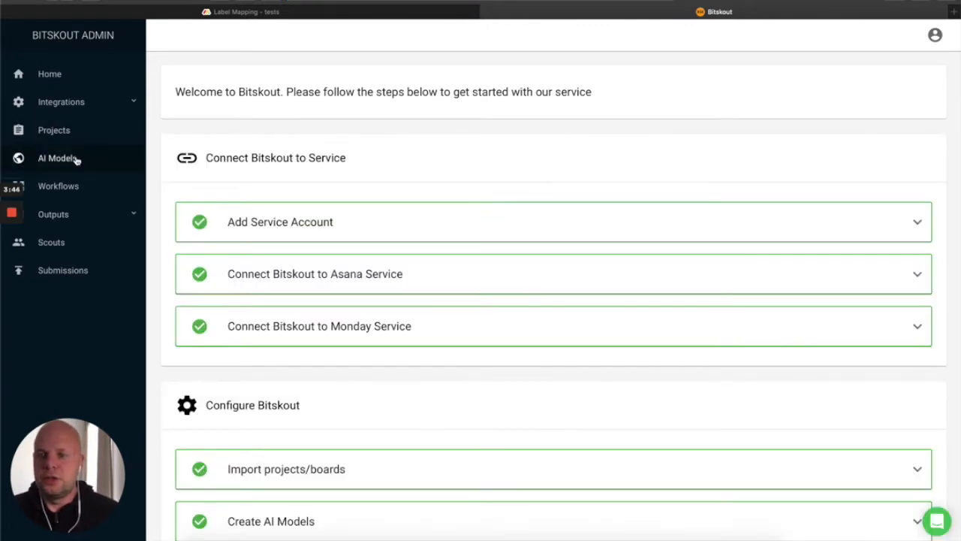
- Add an AI model named "Detect Shipping Document type" for Data Extraction, using the Extract Data from Documents option
left_click(74, 158)
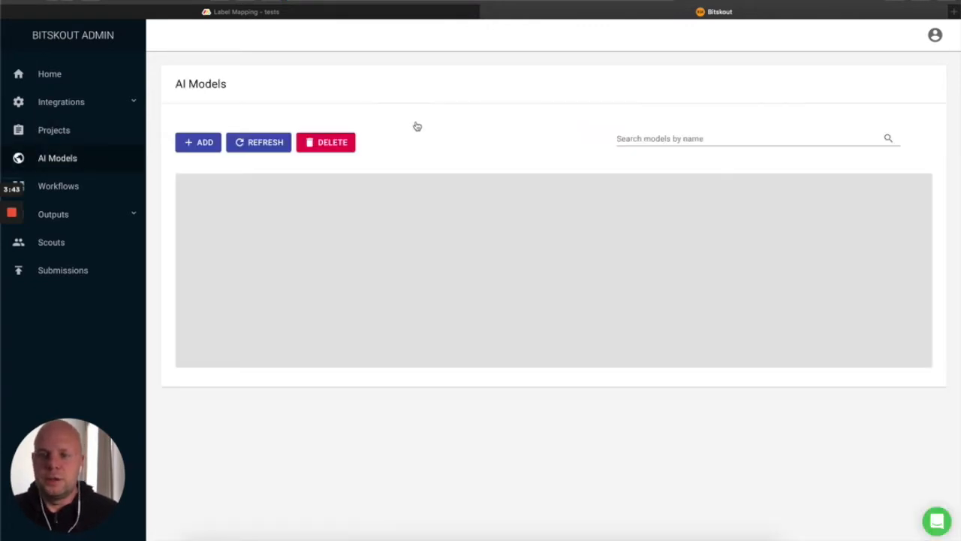
left_click(203, 143)
left_click(414, 191)
type("Detect Shipping Document type")
left_click(661, 394)
scroll(591, 300, "down", 3)
scroll(590, 300, "down", 2)
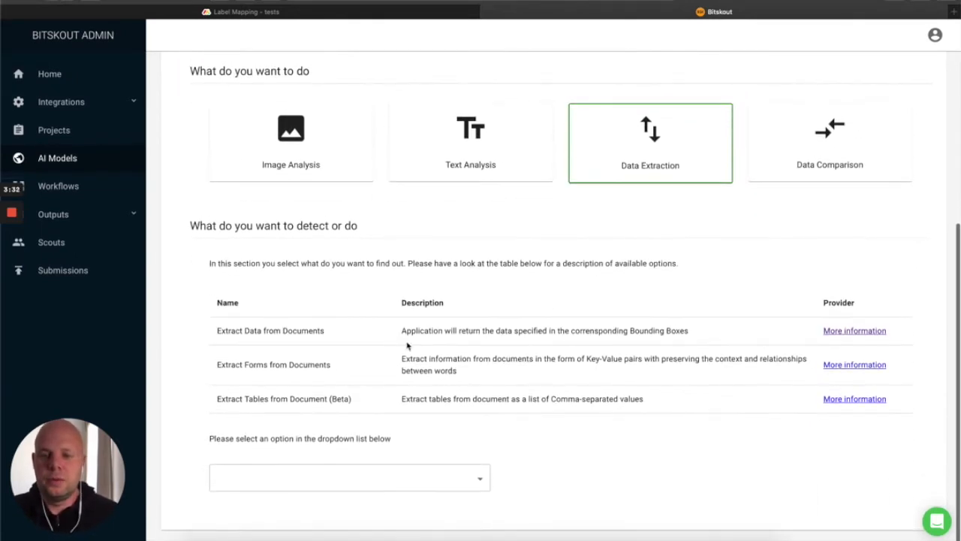
left_click(425, 477)
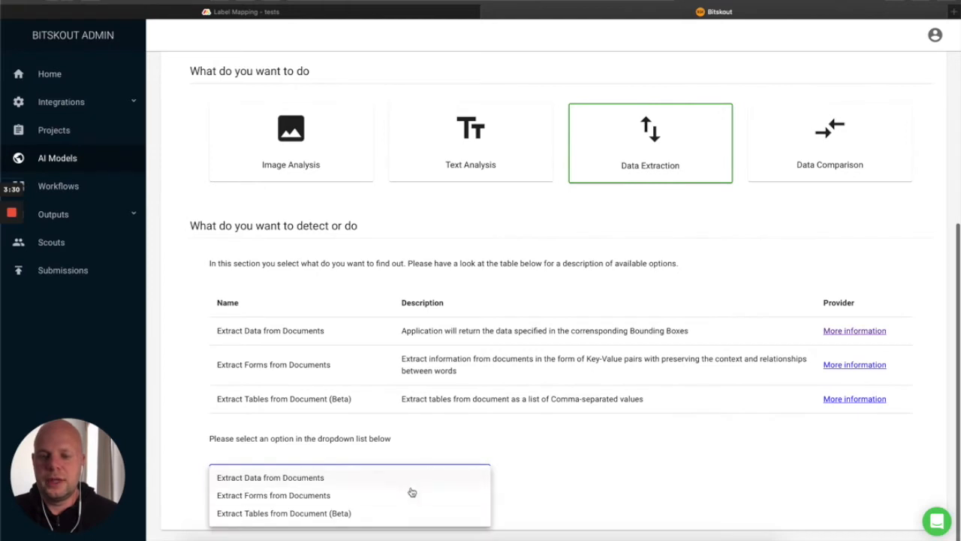
left_click(410, 480)
- Upload "bill of lading 05_filled.pdf" as the model's template file
scroll(652, 457, "down", 2)
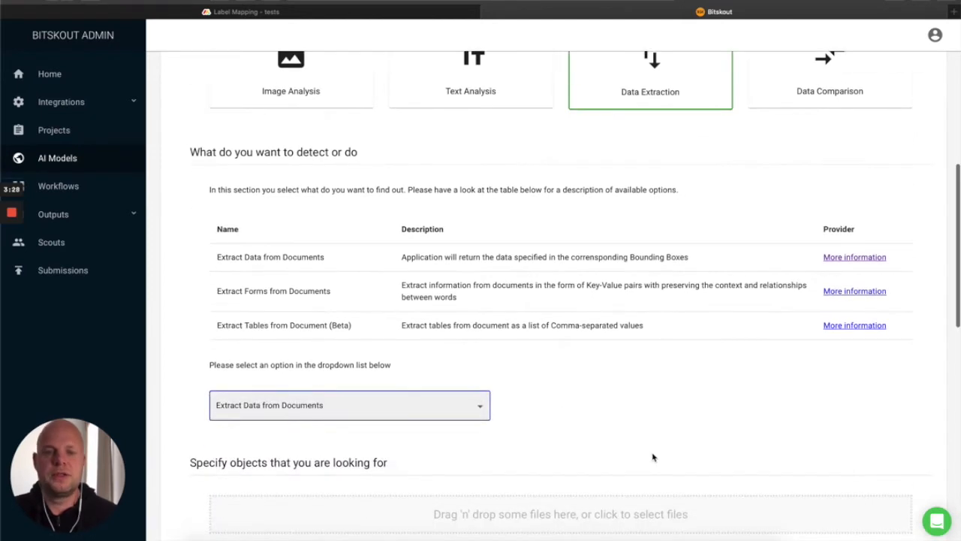
scroll(652, 457, "down", 3)
scroll(653, 458, "down", 4)
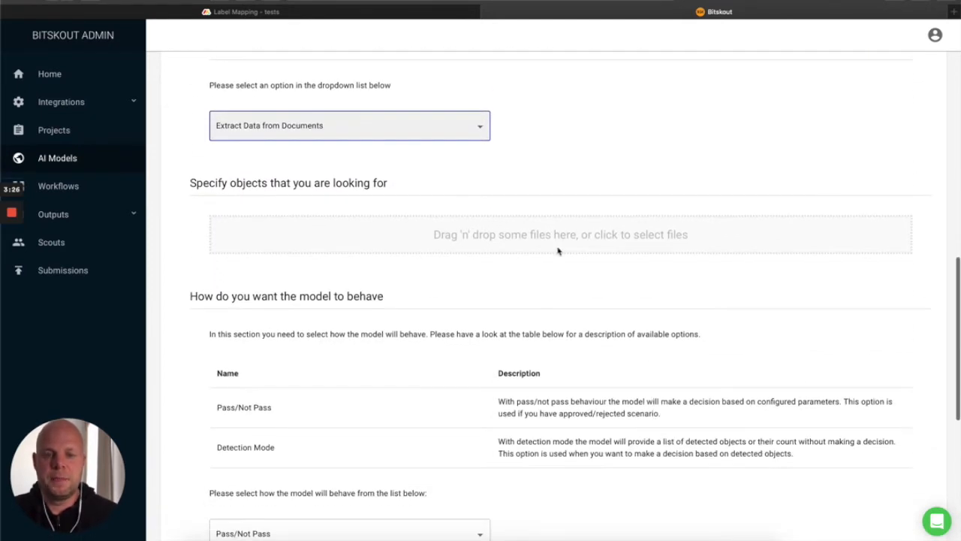
left_click(559, 236)
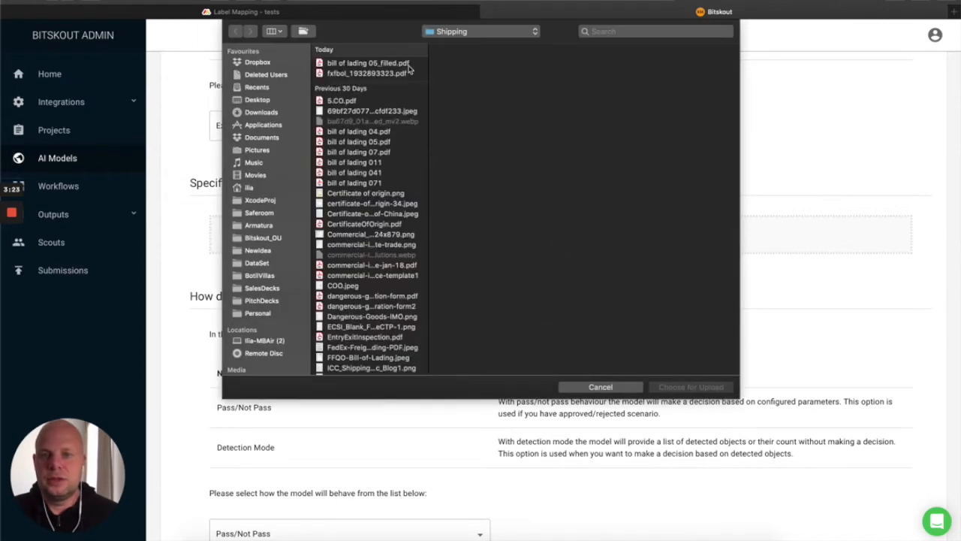
left_click(382, 65)
left_click(689, 389)
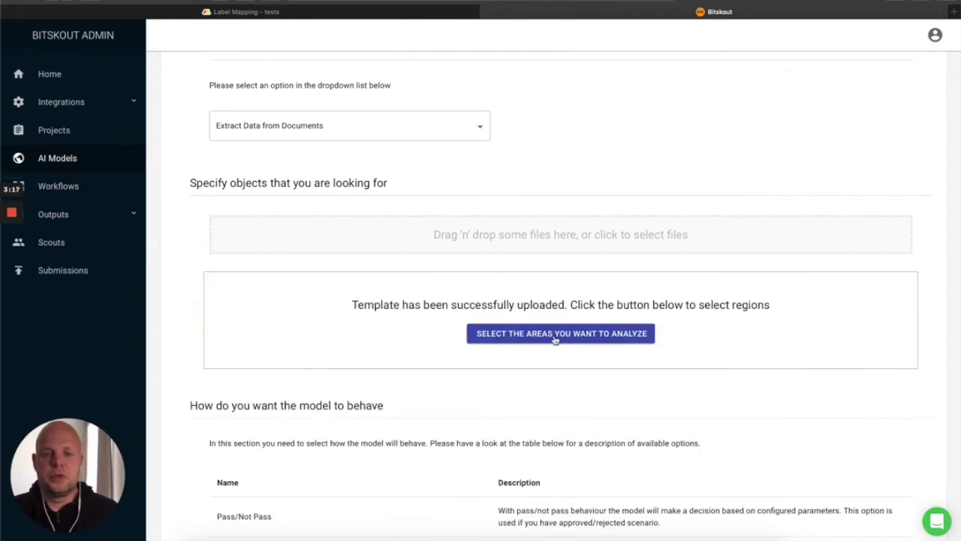
- Mark a full-width analysis region over the upper part of the template and name it "Doc Type"
left_click(554, 336)
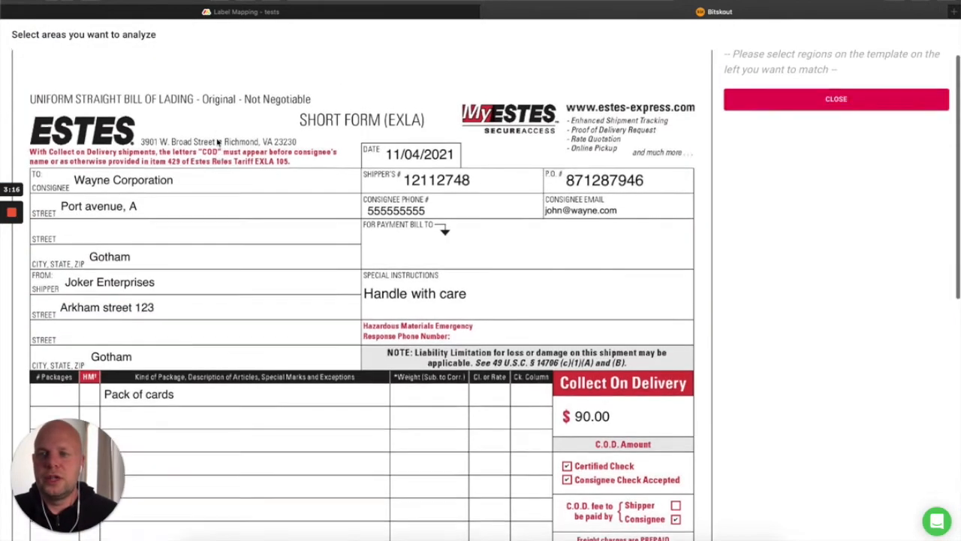
left_click_drag(16, 64, 706, 433)
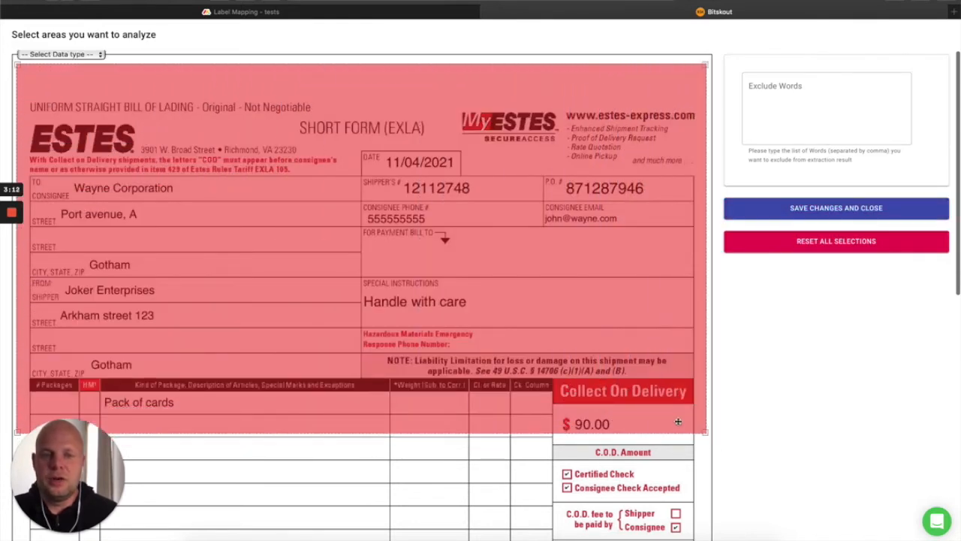
left_click_drag(176, 78, 177, 139)
left_click(75, 104)
type("Doc Type")
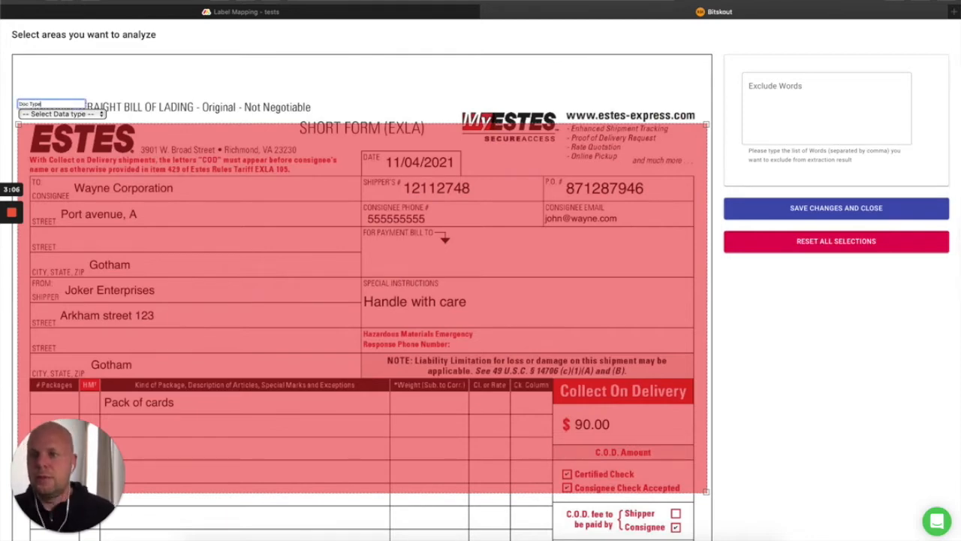
- Choose a data type for the Doc Type region and move it up to cover the page header
left_click(54, 114)
left_click(57, 126)
left_click_drag(308, 222, 301, 156)
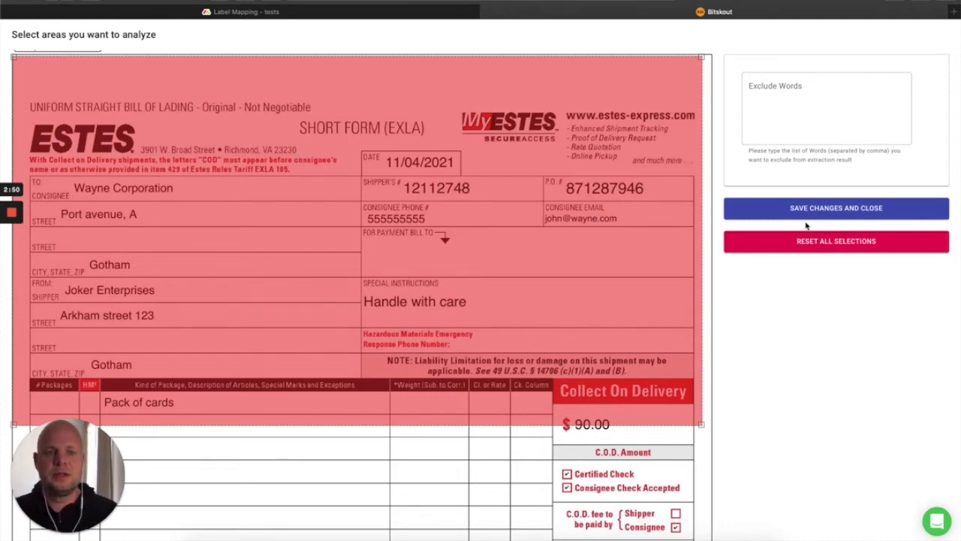
- Save the region selection and create the model with Pass/Not Pass behaviour and Per Item evaluation
left_click(836, 213)
scroll(592, 203, "down", 8)
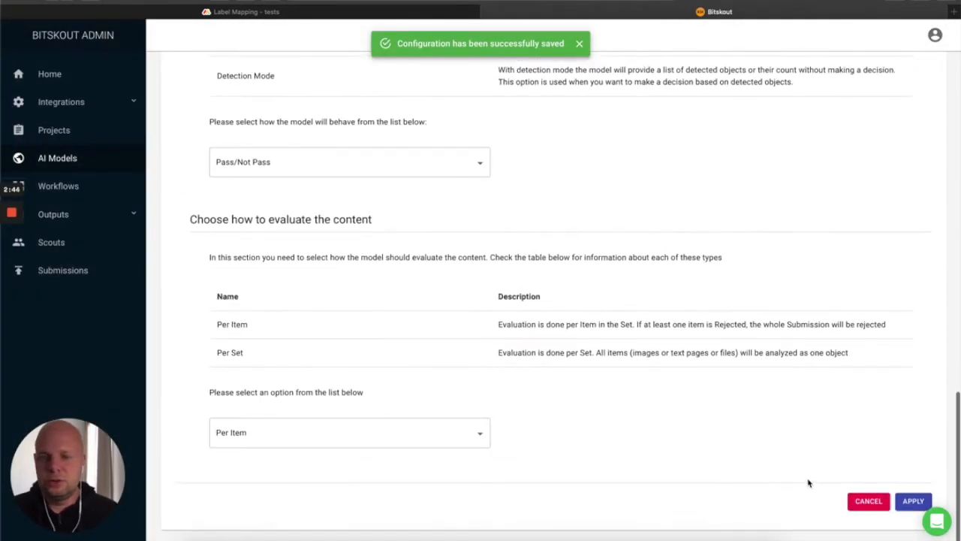
left_click(913, 501)
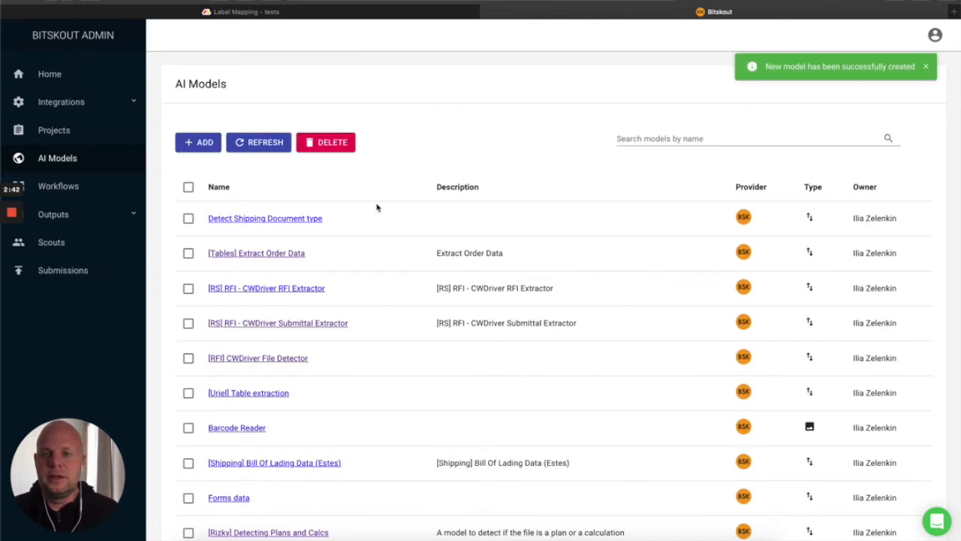
- Start a new label mapping named "Detect Doc Type Labels"
left_click(88, 214)
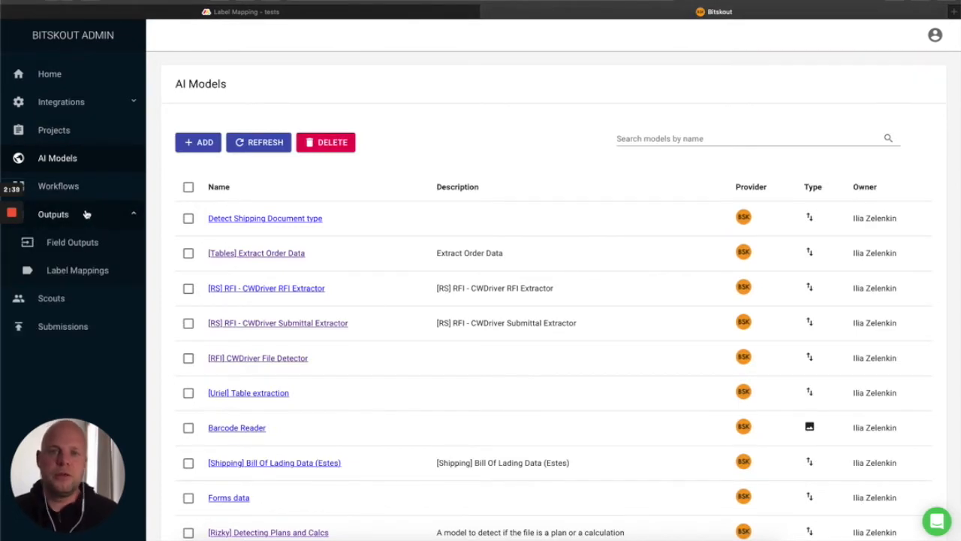
left_click(75, 270)
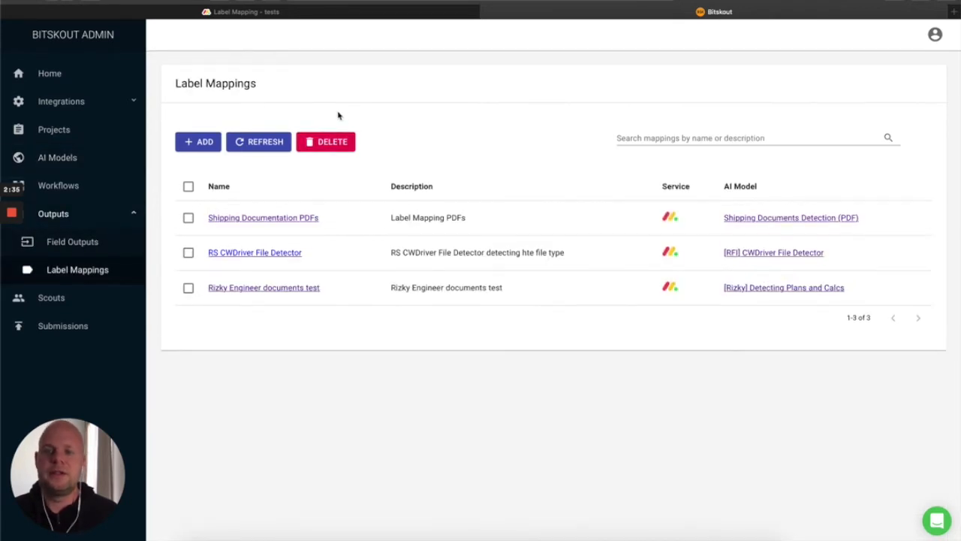
left_click(204, 143)
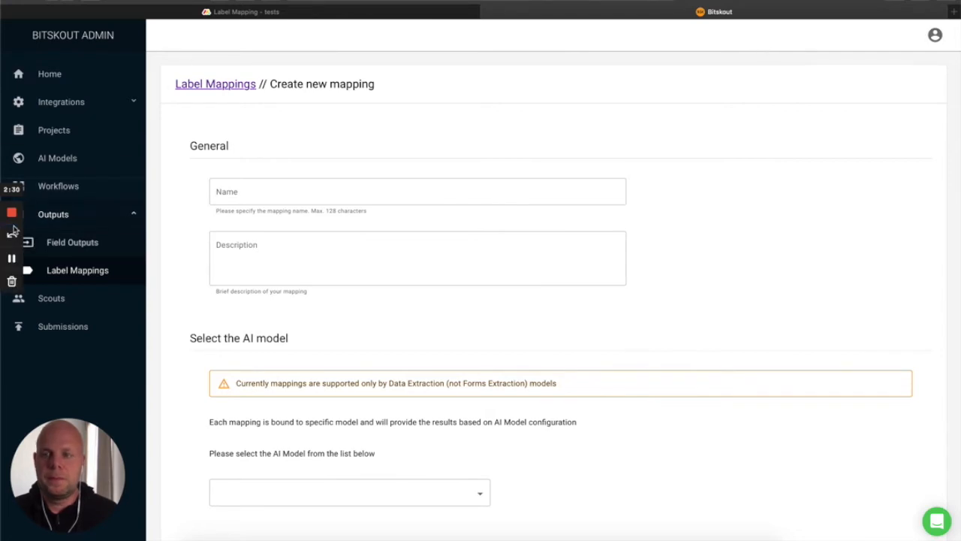
left_click(319, 191)
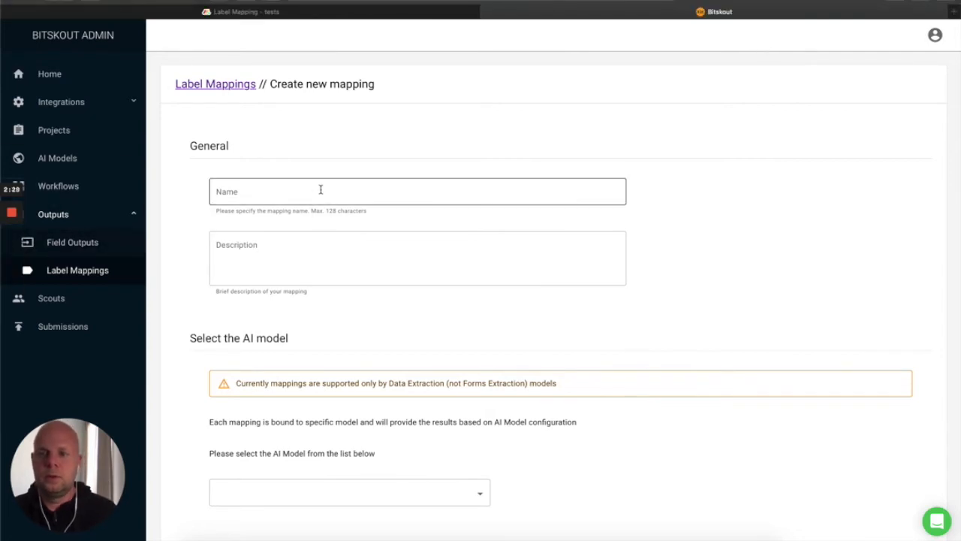
type("Byer")
key("BackSpace")
key("BackSpace")
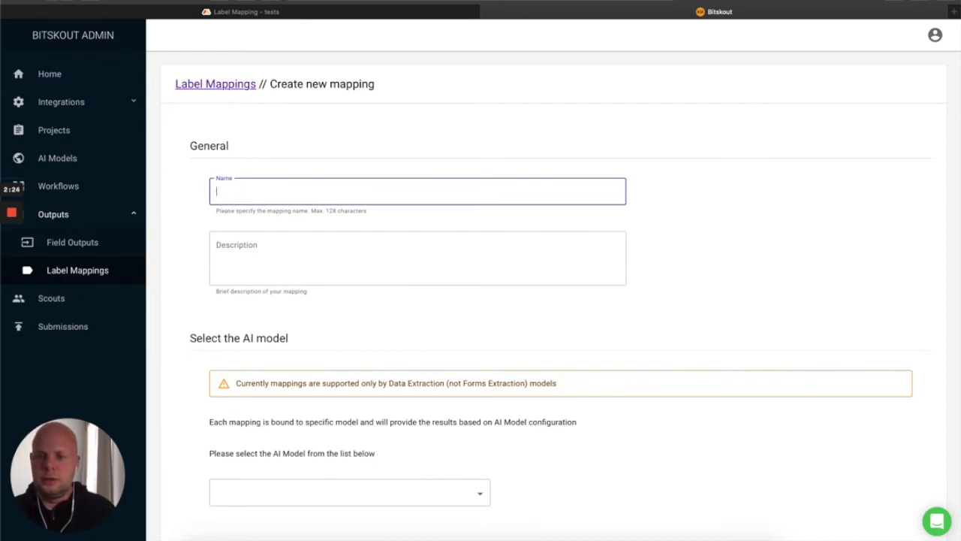
type("Detect Doc Type Labels")
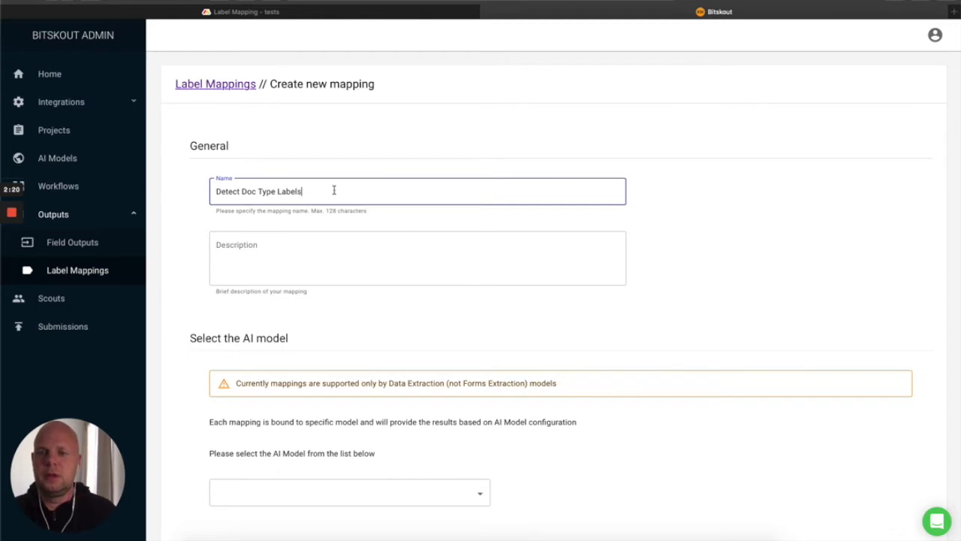
- Copy the mapping's name into its description and select the "Detect Shipping Document type" AI model
left_click_drag(333, 189, 146, 191)
key("cmd+c")
left_click(278, 258)
key("cmd+v")
scroll(279, 258, "down", 1)
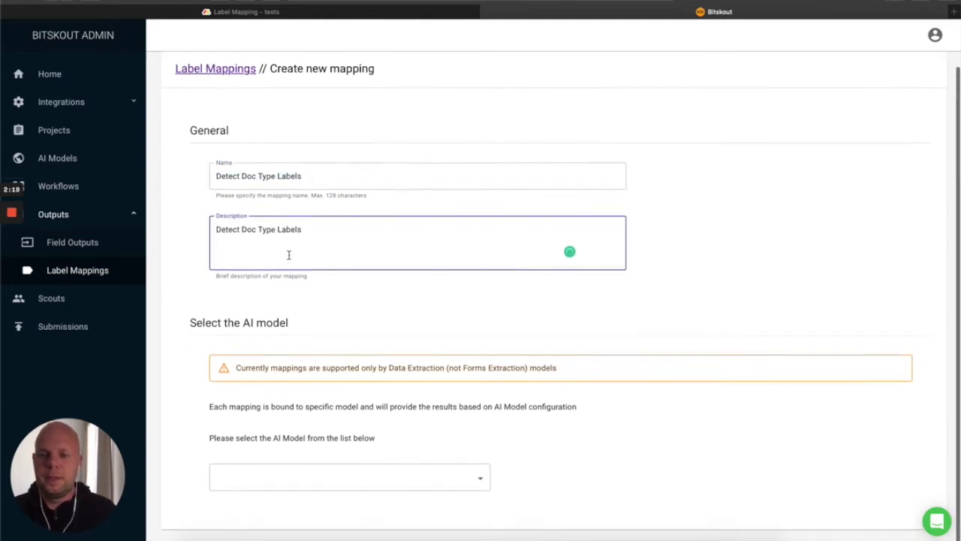
left_click(435, 481)
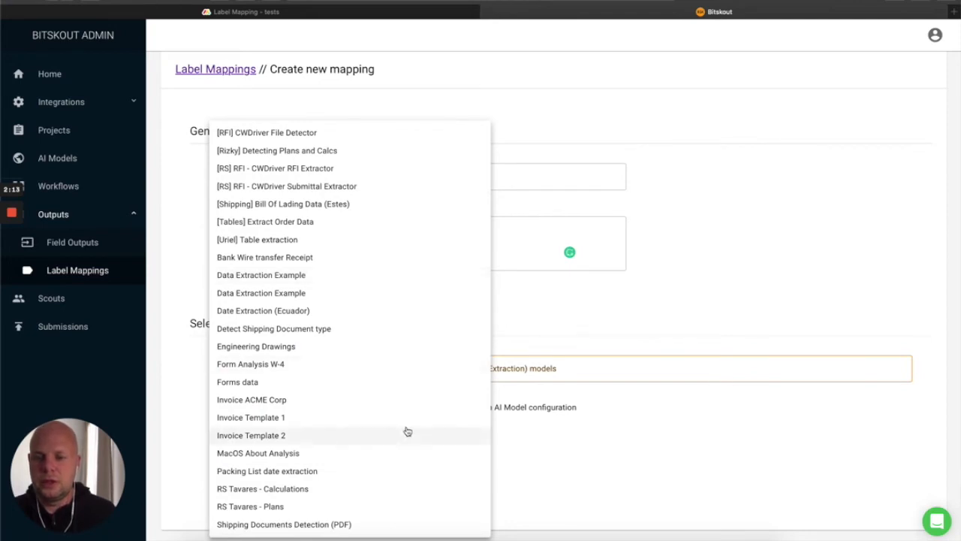
left_click(298, 328)
- Set the mapping's account to monday.com and its board to "Label Mapping - tests"
scroll(639, 369, "down", 3)
scroll(674, 369, "down", 5)
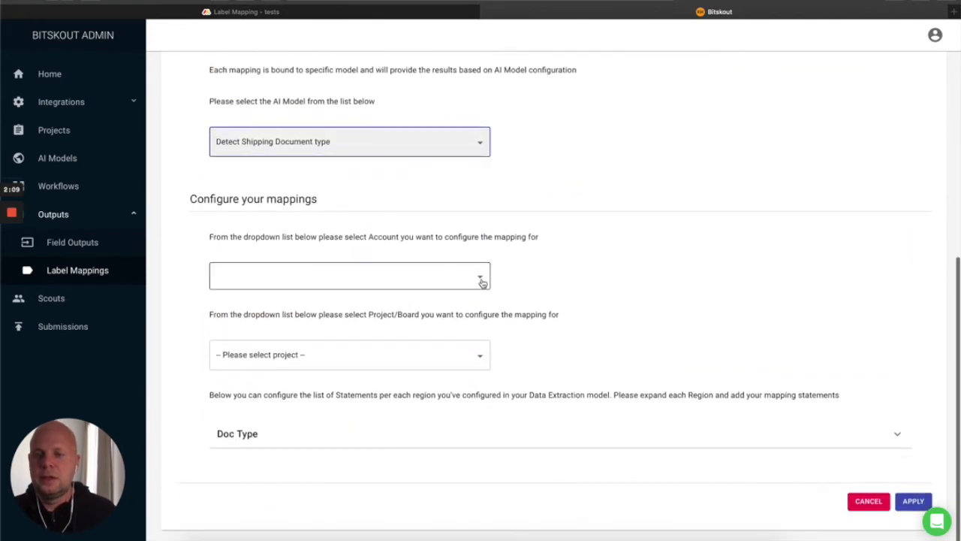
left_click(482, 279)
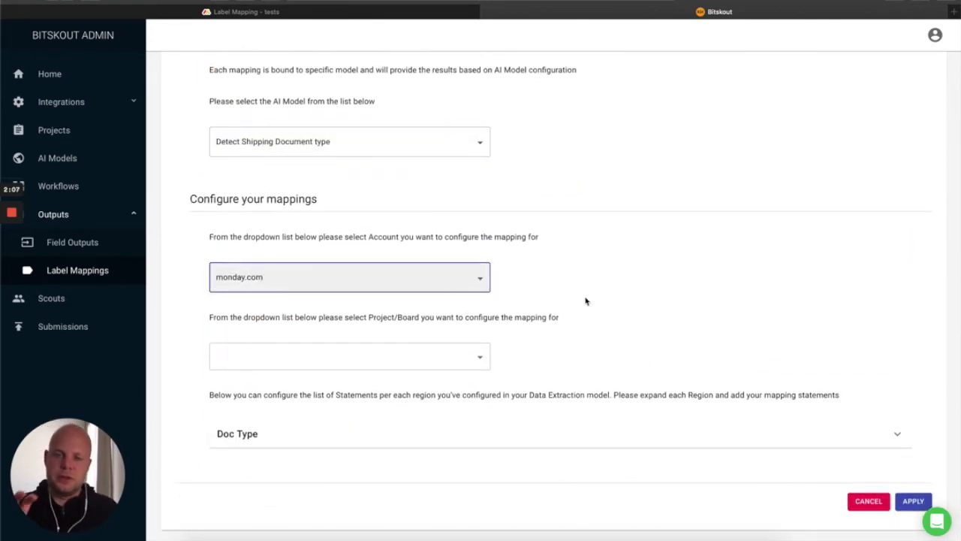
left_click(425, 356)
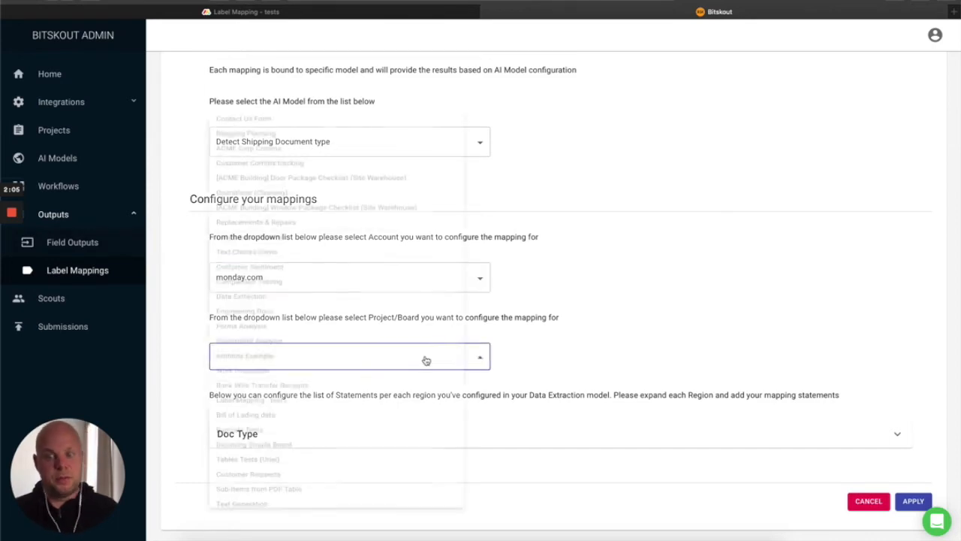
scroll(453, 362, "down", 1)
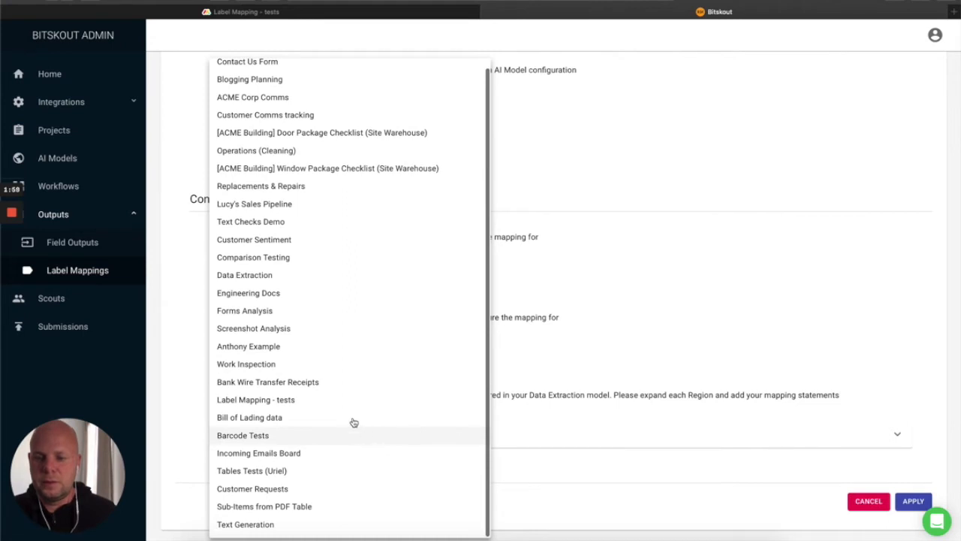
left_click(339, 400)
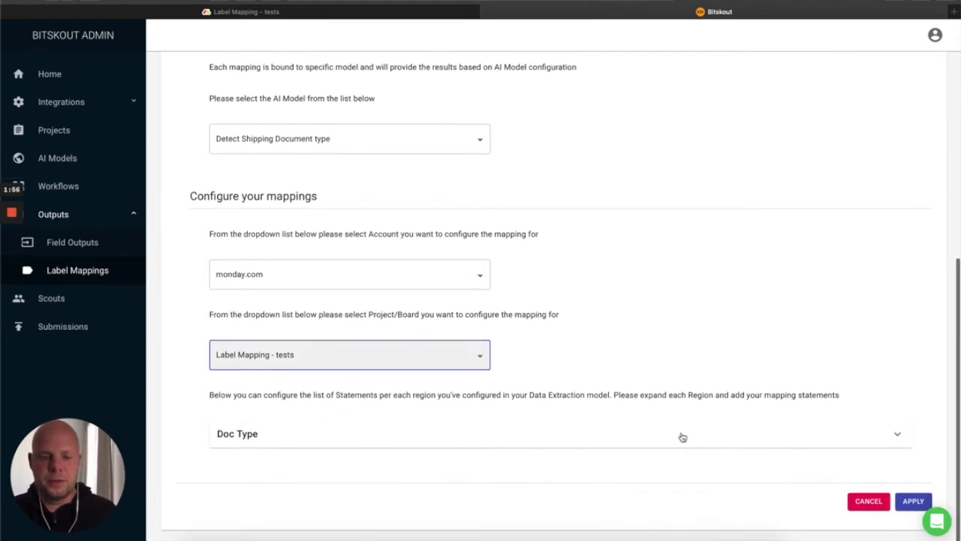
- Expand the Doc Type region and set its statement's condition to output contains "bill of lading"
left_click(683, 437)
scroll(682, 428, "down", 2)
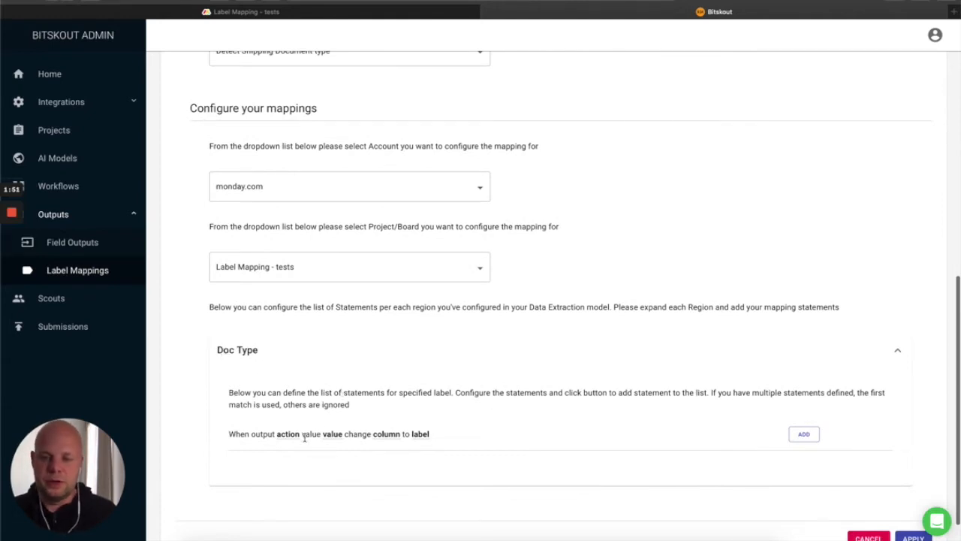
left_click(280, 435)
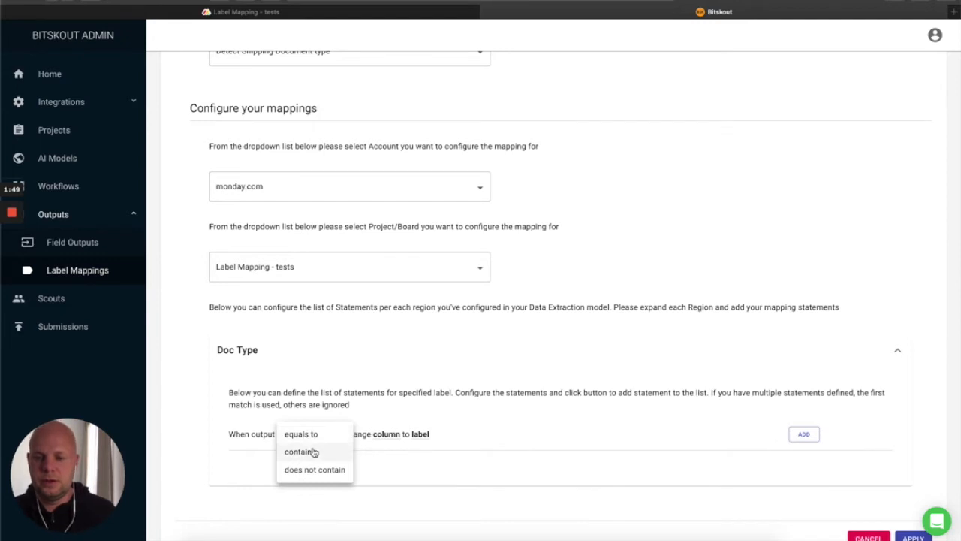
left_click(311, 451)
left_click(342, 435)
left_click(431, 286)
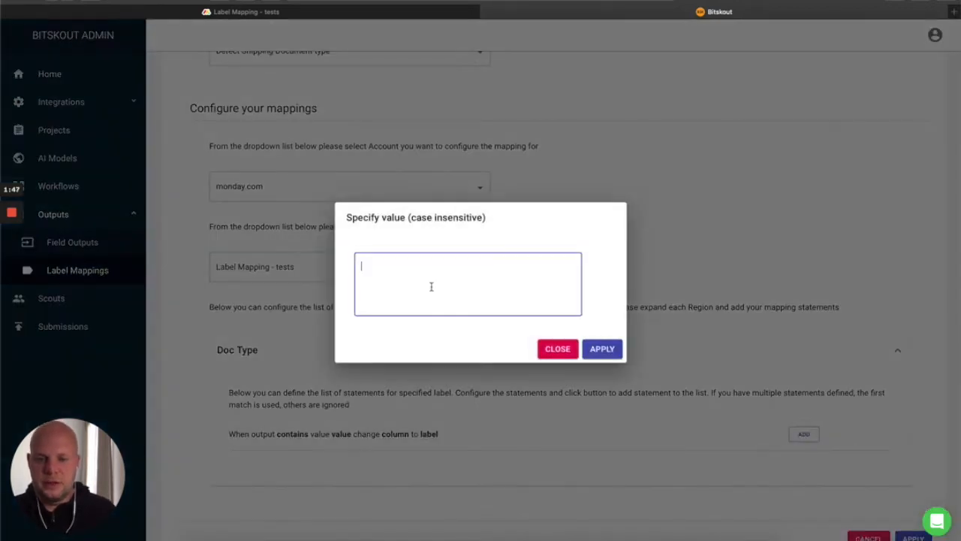
type("bill of lading")
left_click(602, 349)
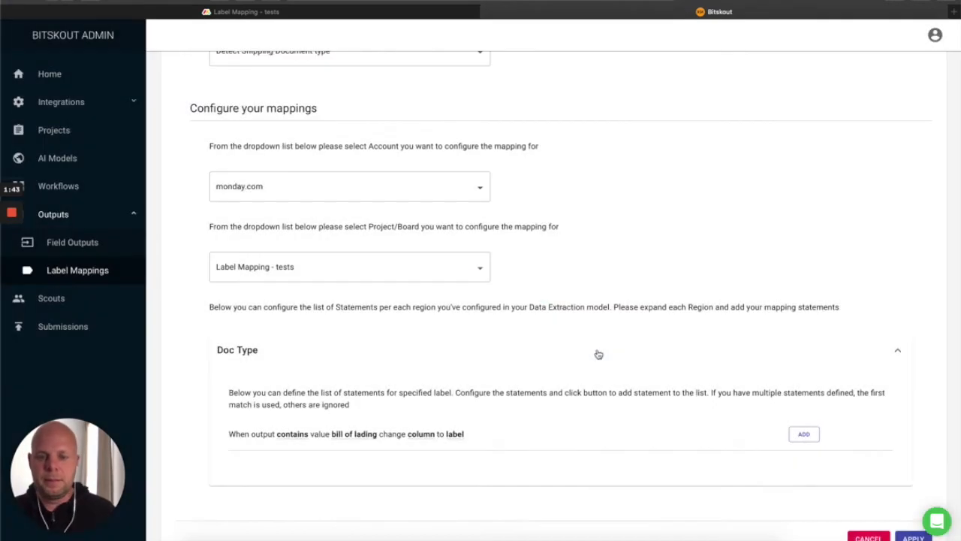
- Make the statement change the Type column to the Bill of Lading label and add it to the list
left_click(425, 437)
left_click(426, 451)
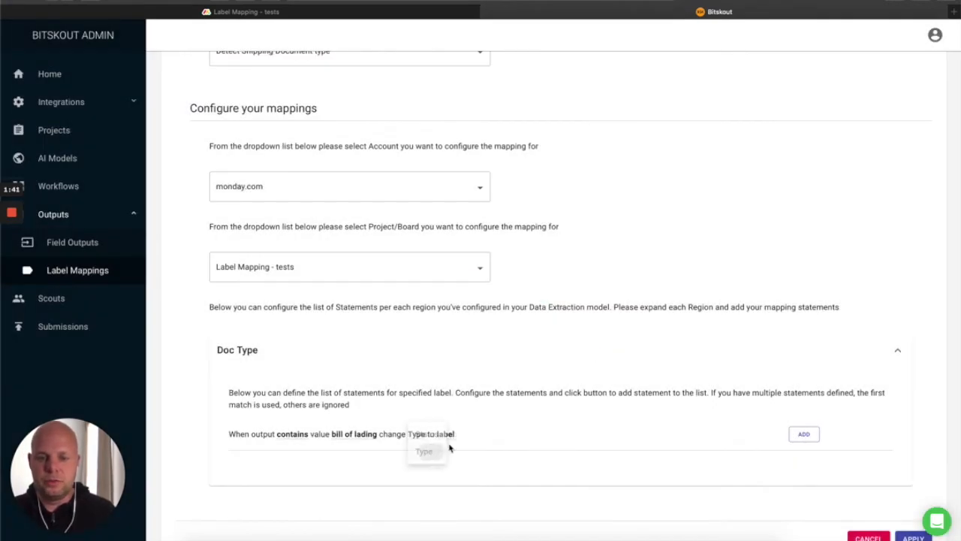
left_click(454, 435)
left_click(492, 419)
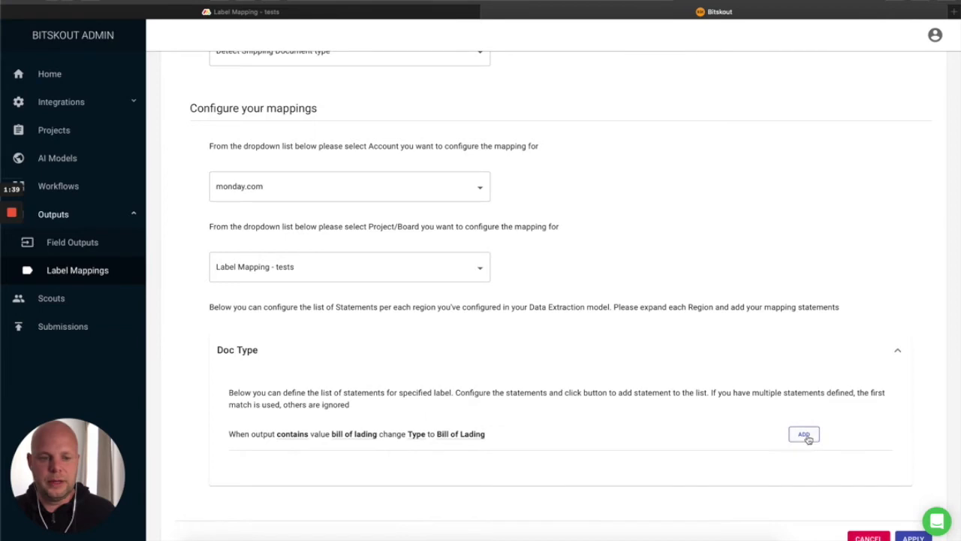
left_click(804, 434)
- Add a Doc Type statement that sets Type to Insurance when the output contains "insurance"
left_click(347, 434)
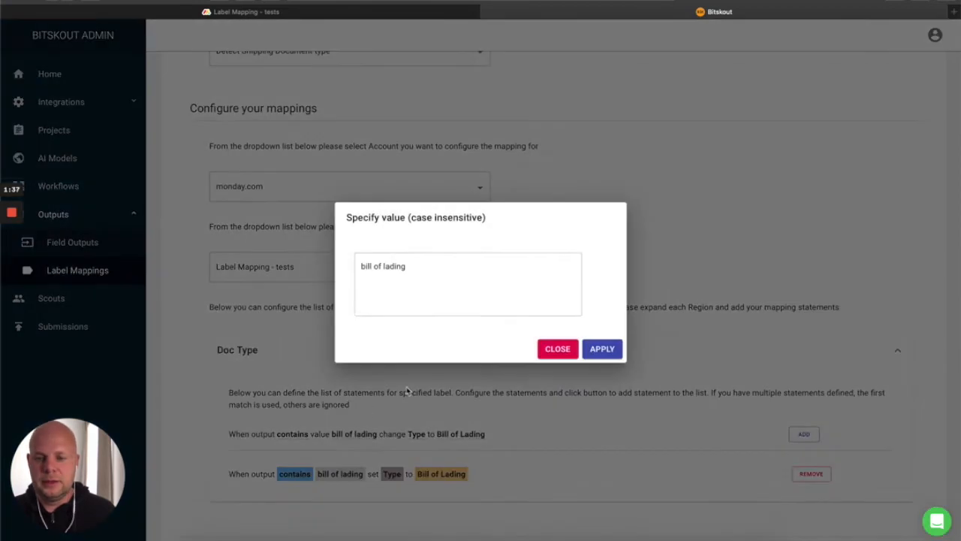
triple_click(544, 297)
type("insurance")
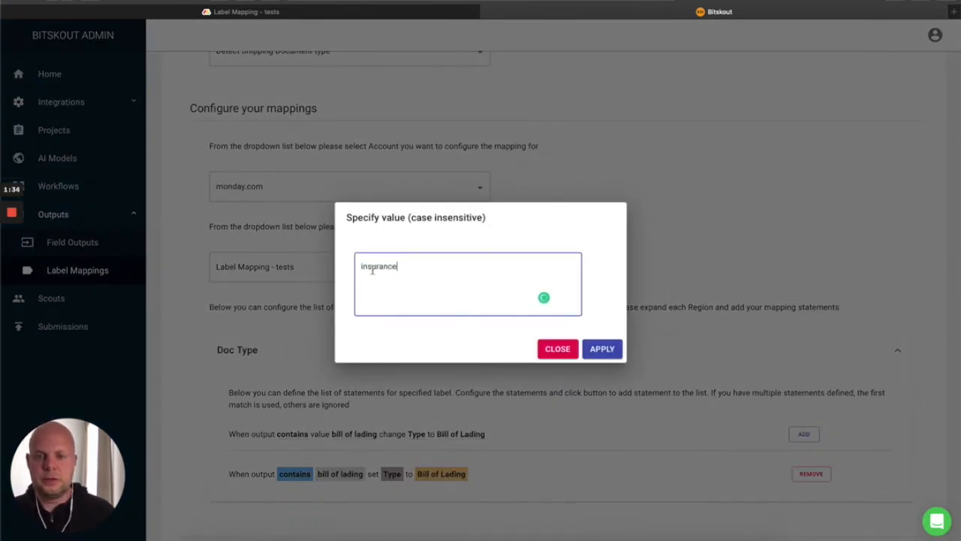
left_click(601, 348)
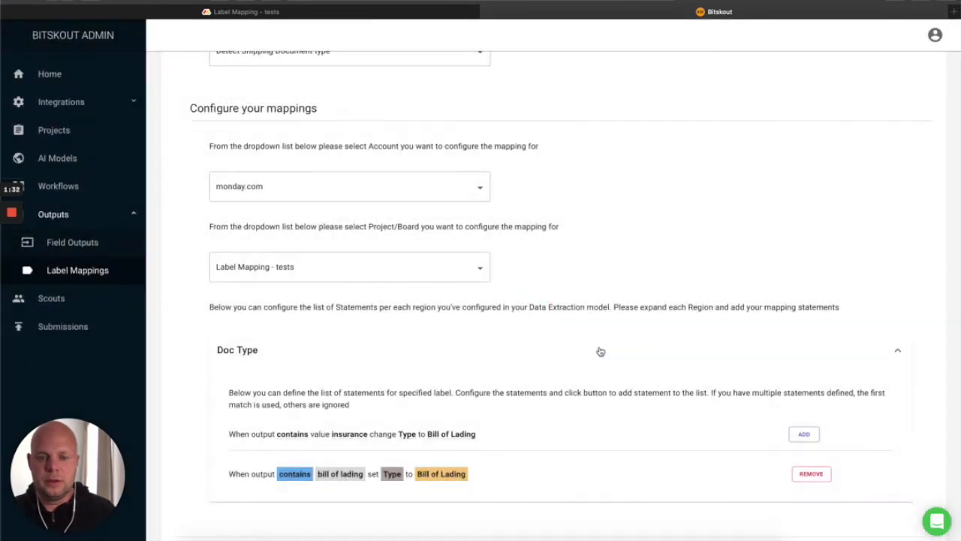
left_click(458, 436)
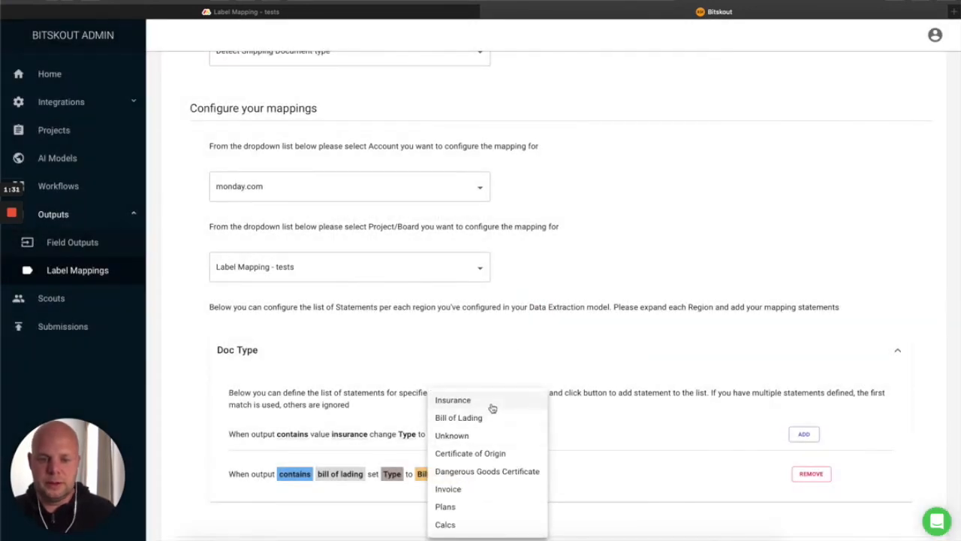
left_click(490, 402)
left_click(803, 434)
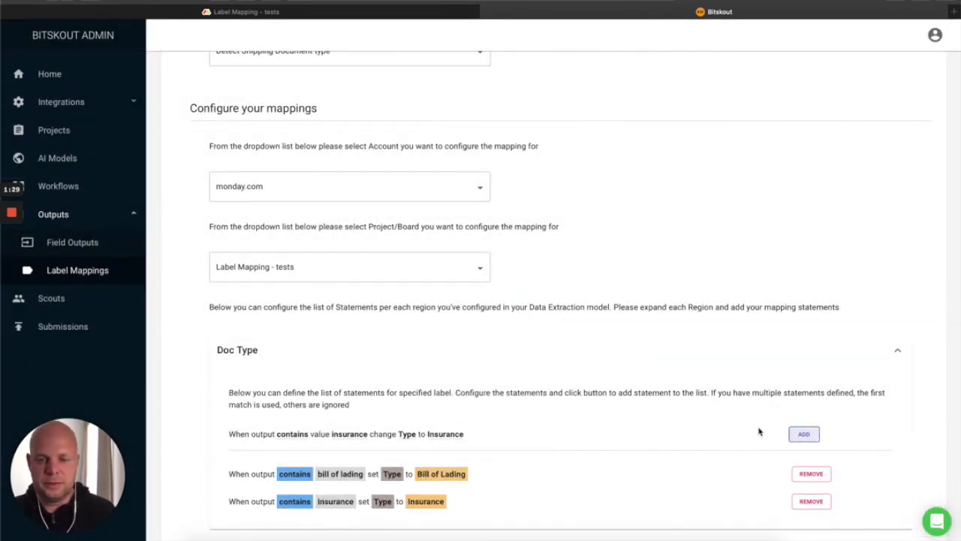
- Add a Doc Type statement that sets Type to Certificate of Origin when the output contains "certificate of origin"
left_click(354, 434)
left_click_drag(411, 268, 299, 260)
type("certificate of origin")
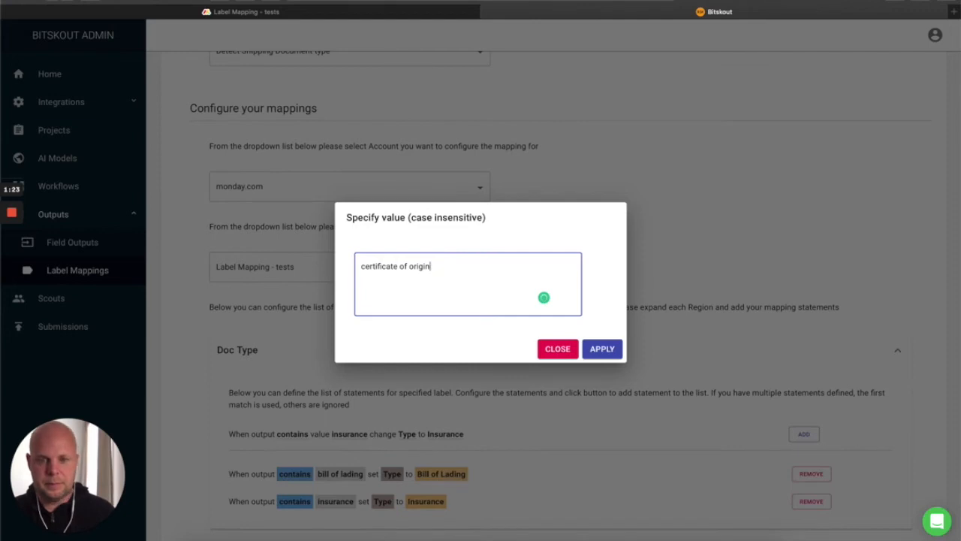
left_click(602, 349)
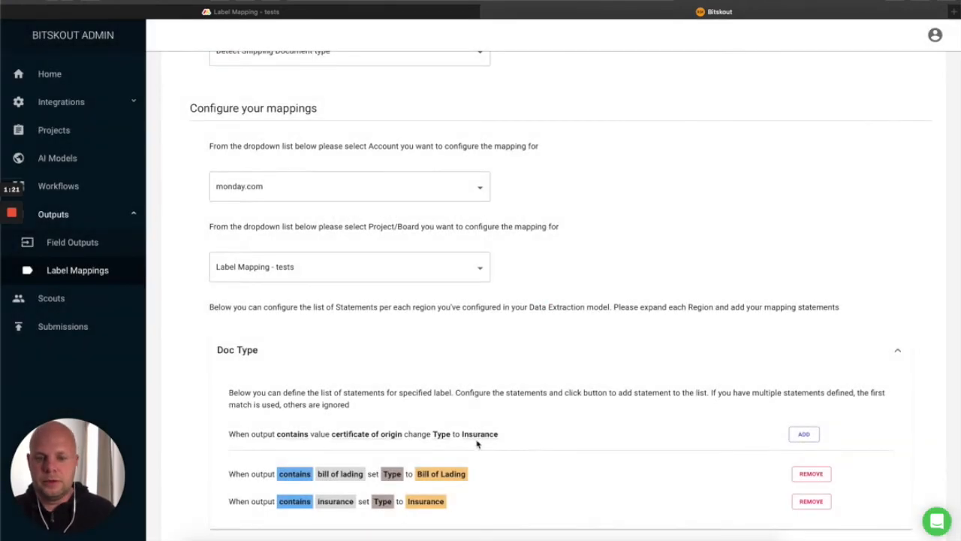
left_click(484, 435)
left_click(523, 457)
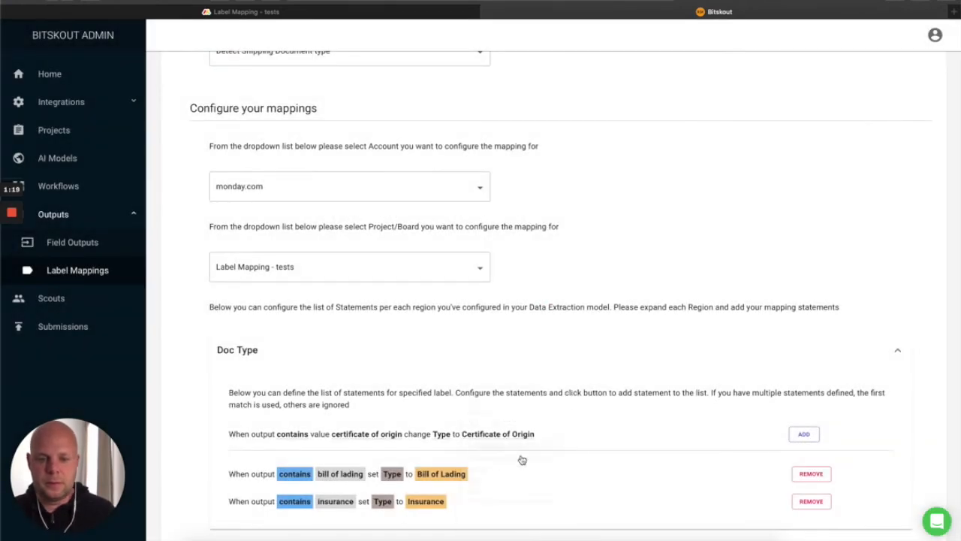
left_click(803, 434)
- Add a statement setting Type to Dangerous Goods Certificate when the output contains "dangerous", and save the label mapping
scroll(469, 458, "down", 2)
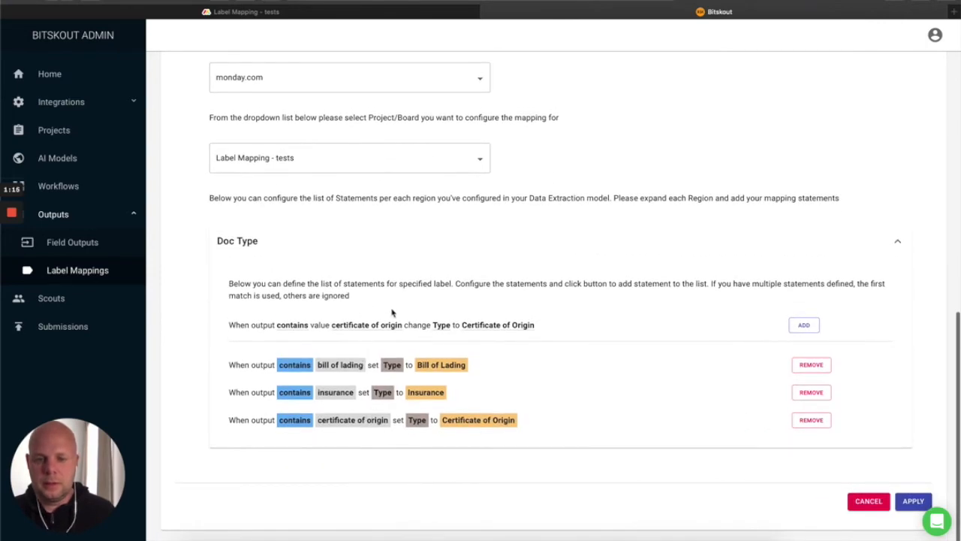
left_click(350, 328)
left_click_drag(456, 272, 310, 262)
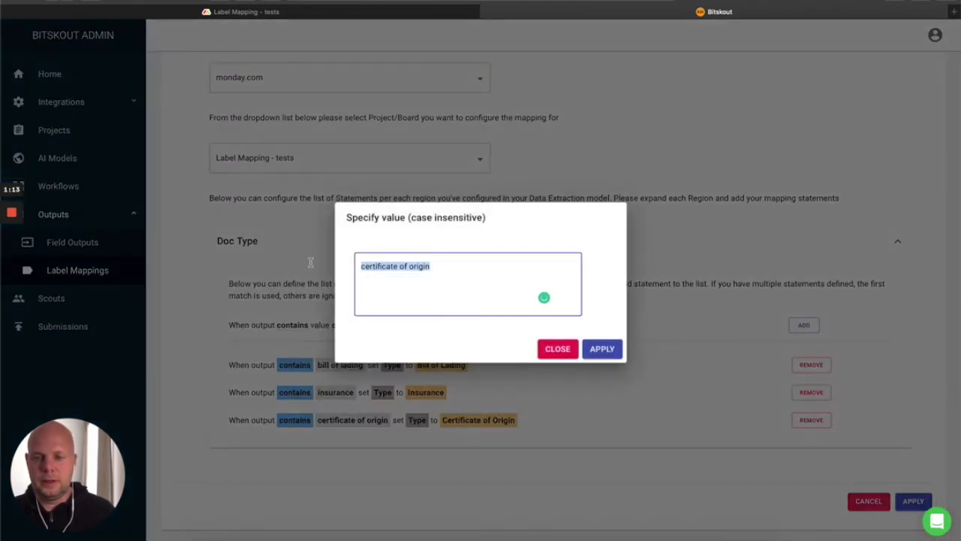
type("dangerous")
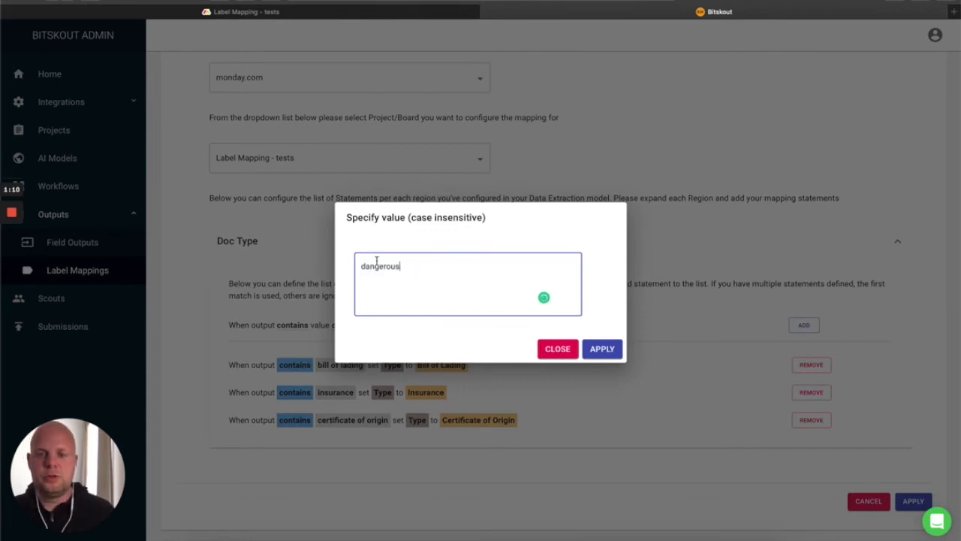
left_click(590, 350)
left_click(456, 325)
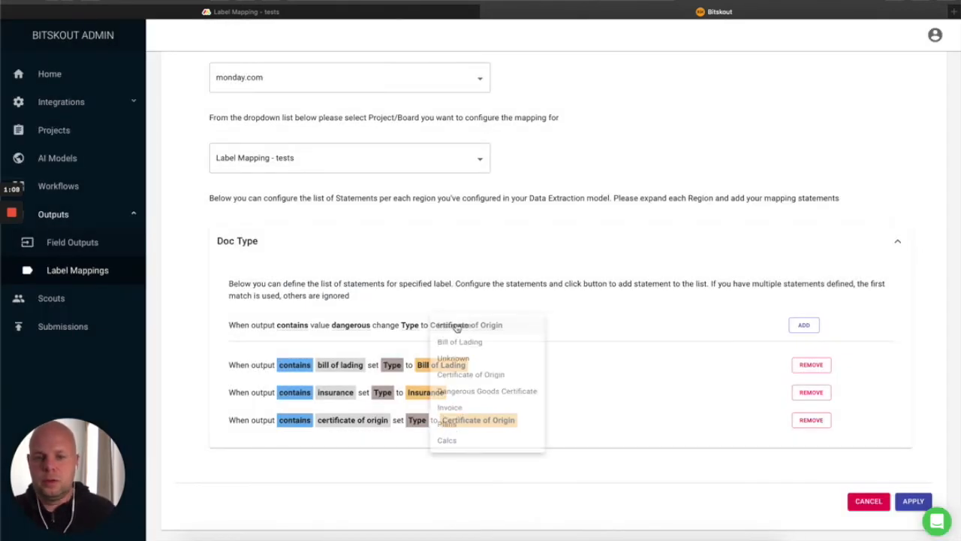
left_click(522, 398)
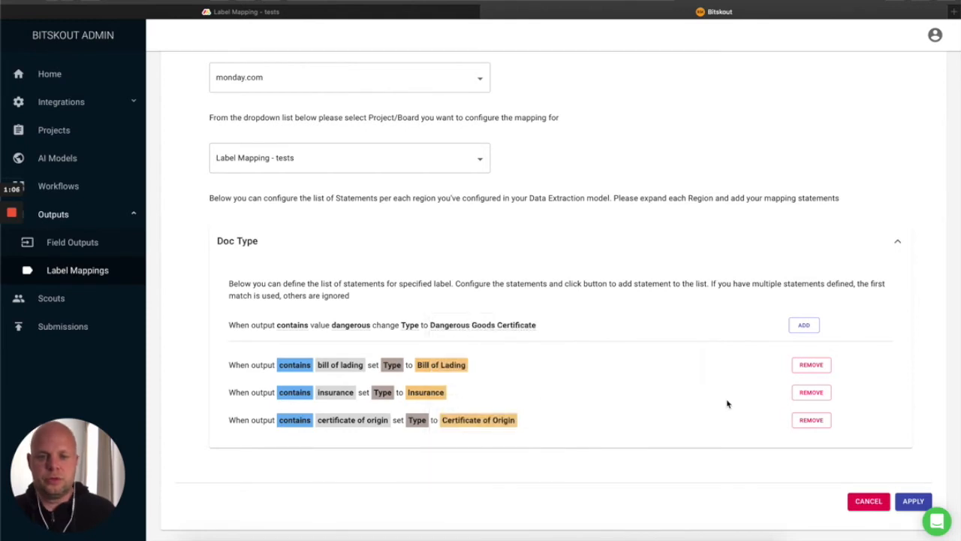
left_click(804, 327)
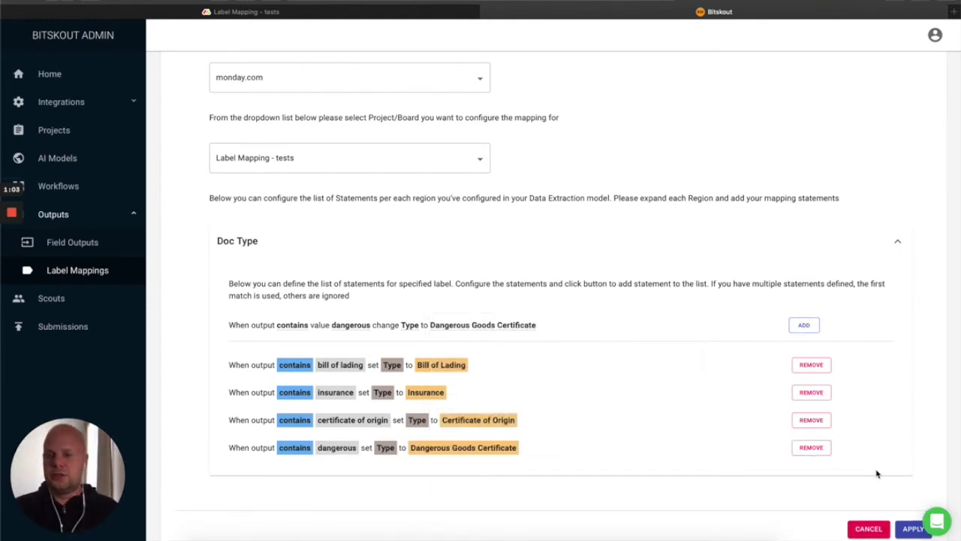
left_click(911, 530)
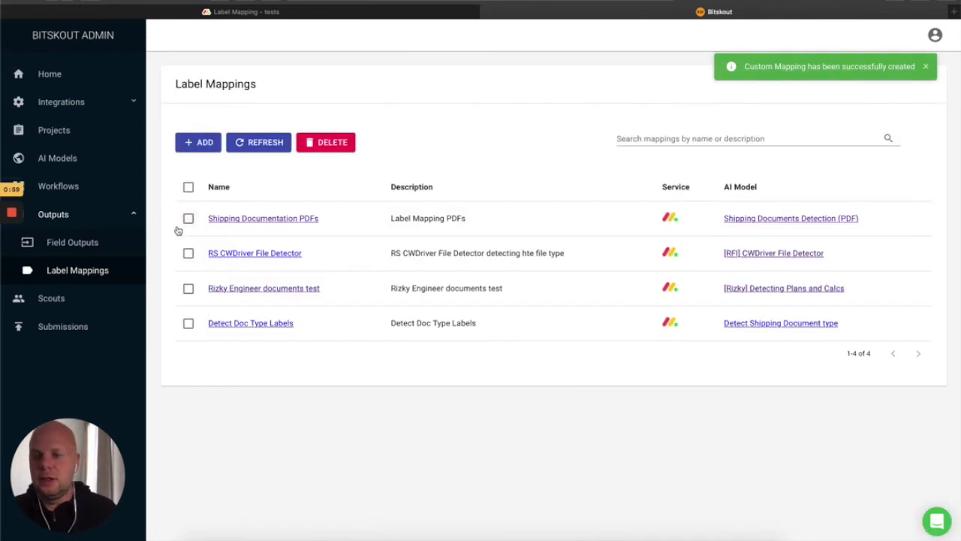
- Start a new workflow named "Shipping Doc Type Detector"
left_click(64, 186)
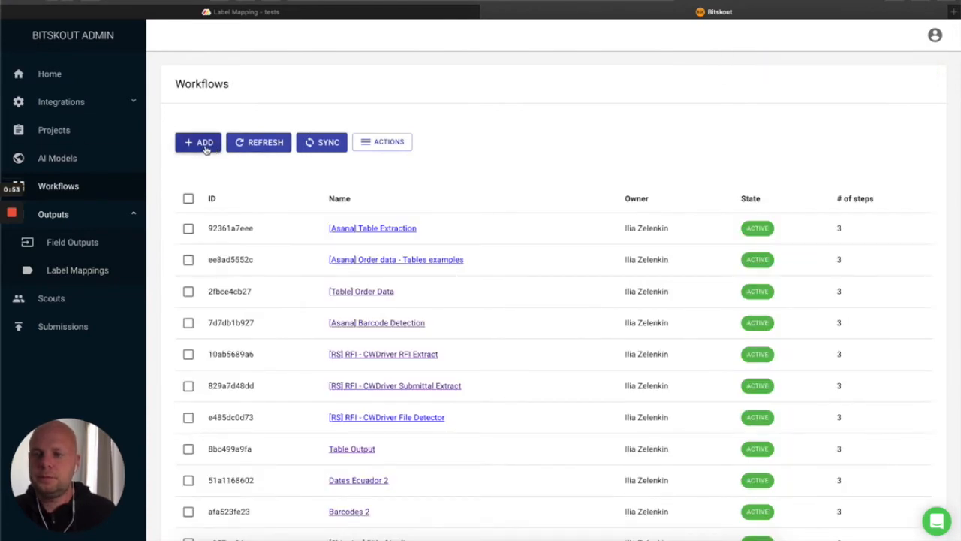
left_click(203, 143)
left_click(543, 308)
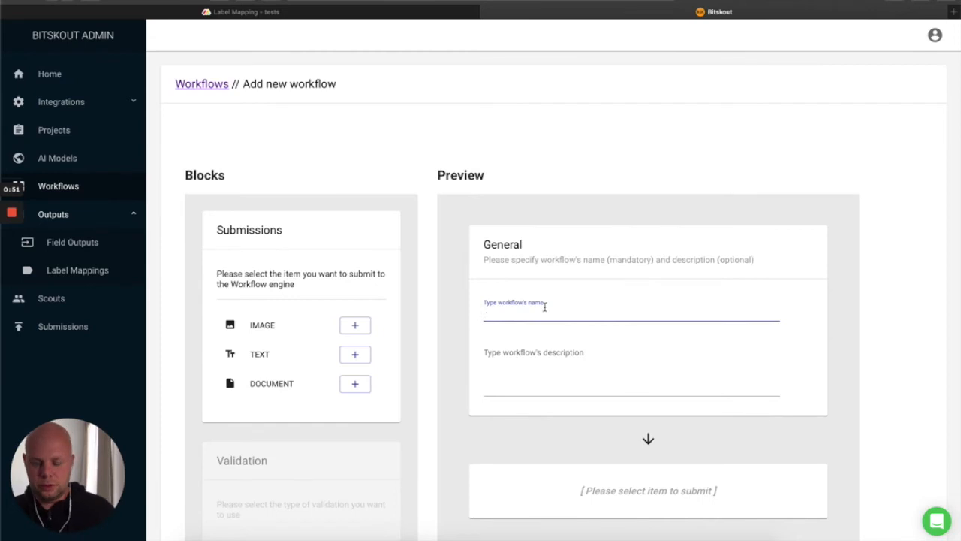
type("Shipping Doc Type Detector")
- Add a Document submission block and a saved AI Validation block using the "Detect Shipping Document type" model
scroll(397, 313, "down", 3)
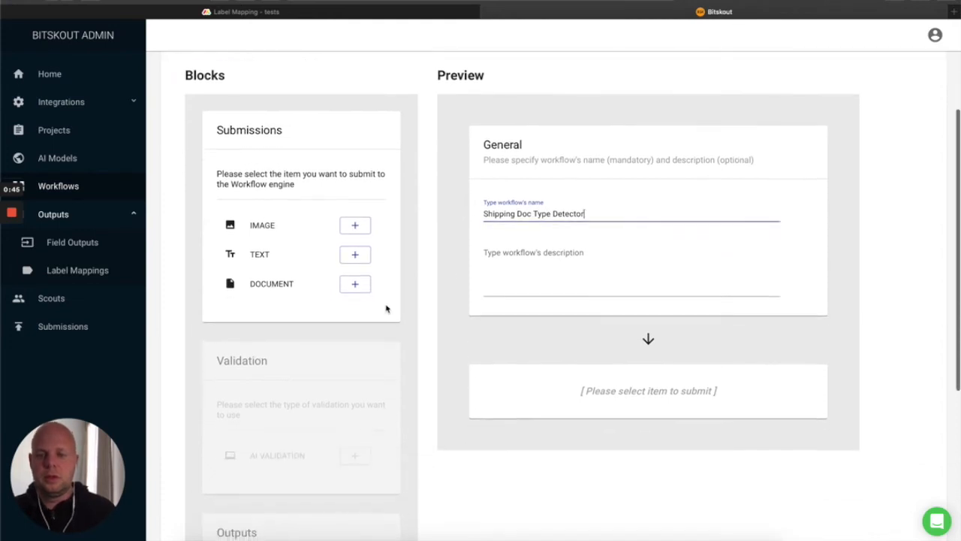
left_click(356, 266)
scroll(484, 253, "down", 5)
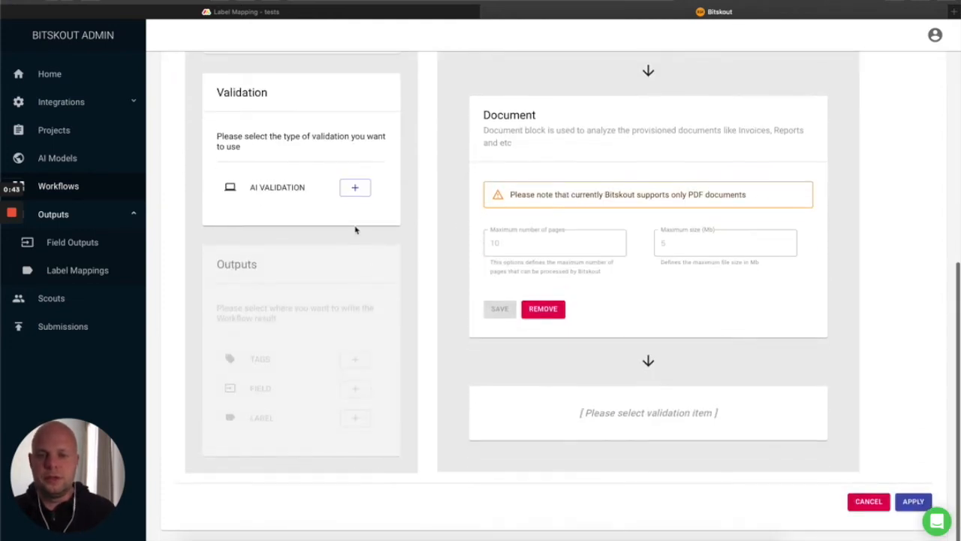
left_click(355, 188)
scroll(528, 318, "down", 3)
left_click(596, 256)
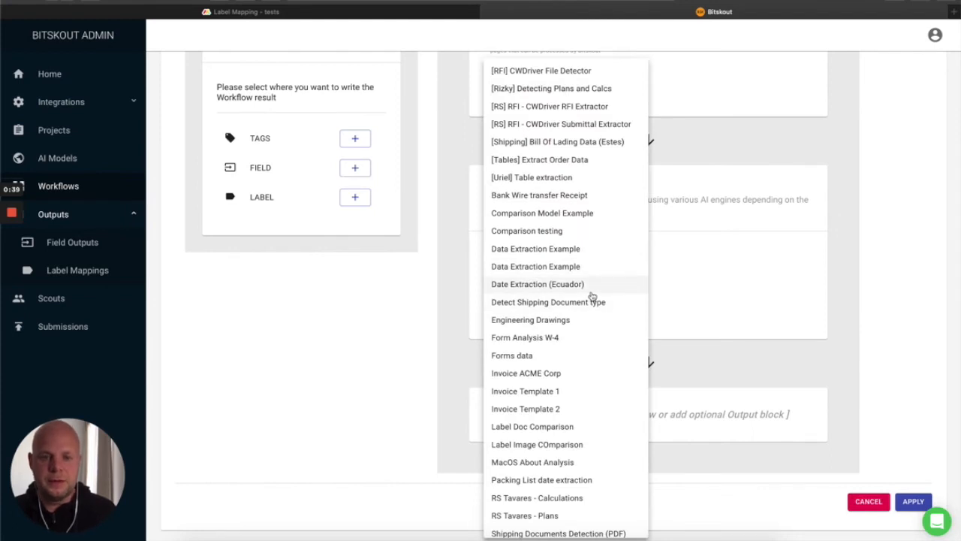
left_click(593, 303)
scroll(565, 312, "down", 1)
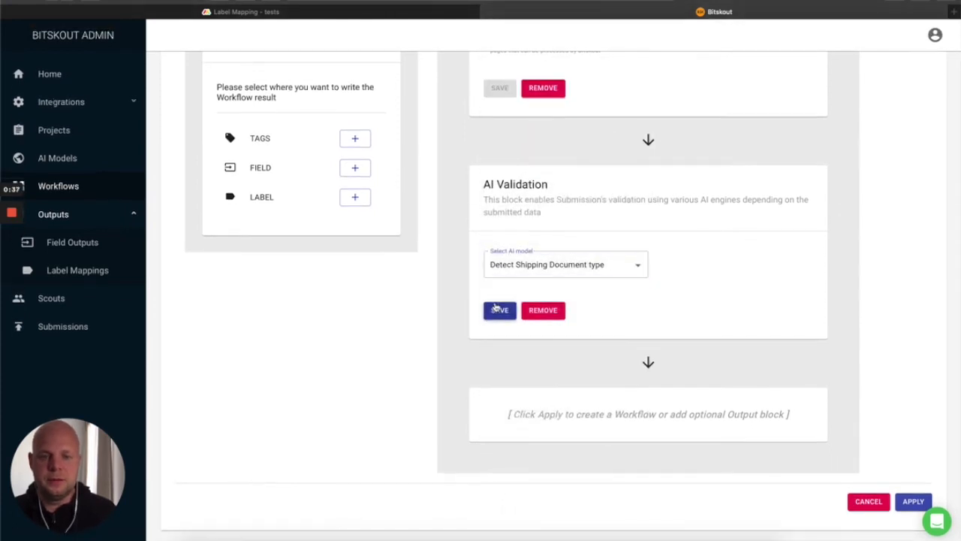
left_click(500, 309)
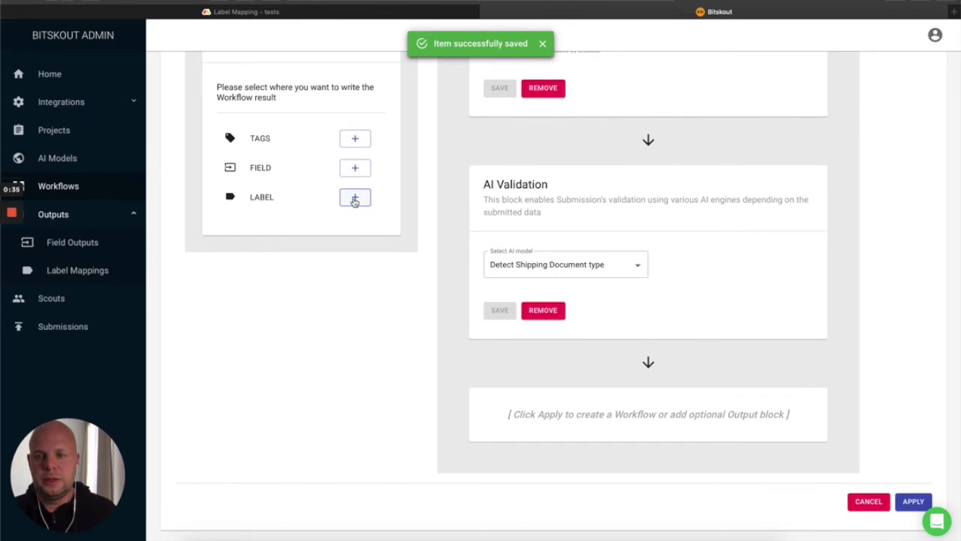
- Add a Label output block using the "Detect Doc Type Labels" mapping, save it, and create the workflow
left_click(355, 197)
scroll(563, 255, "down", 5)
left_click(593, 269)
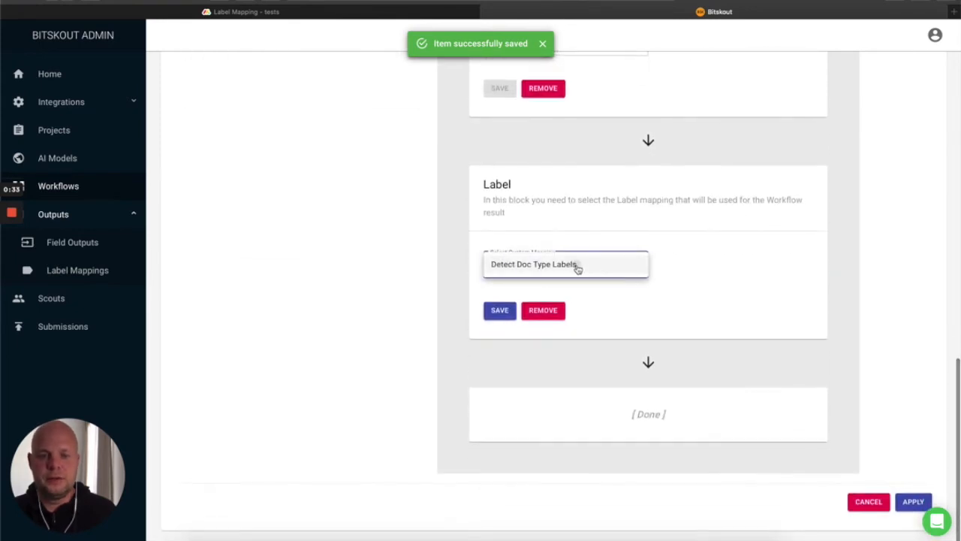
left_click(578, 266)
left_click(497, 312)
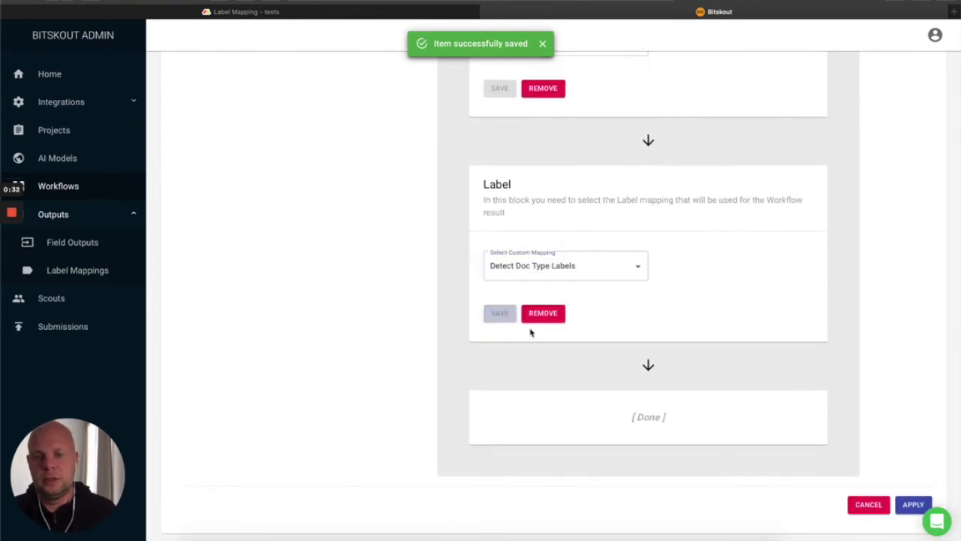
left_click(913, 504)
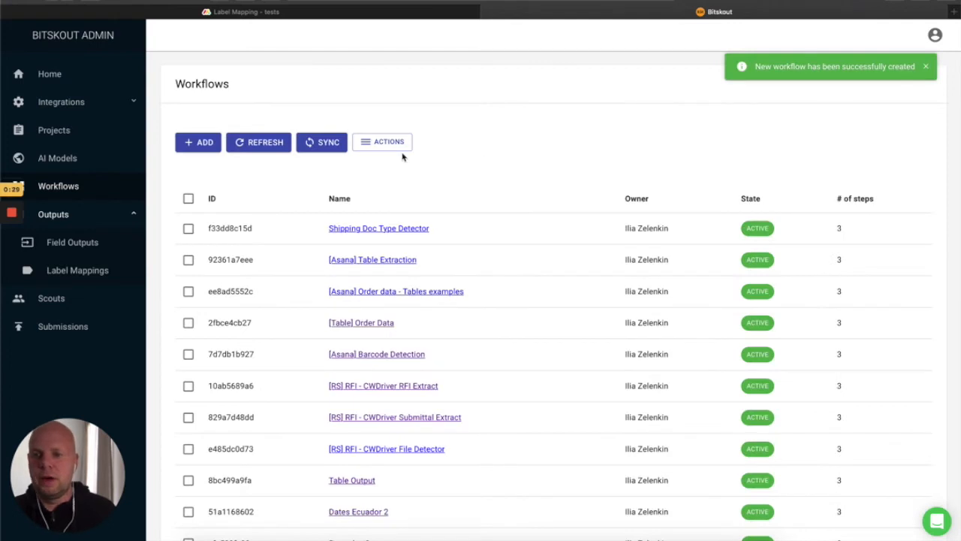
- Switch to the Label Mapping - tests board in monday.com and set its Bitskout integration recipe to run Shipping Doc Type Detector
left_click(300, 12)
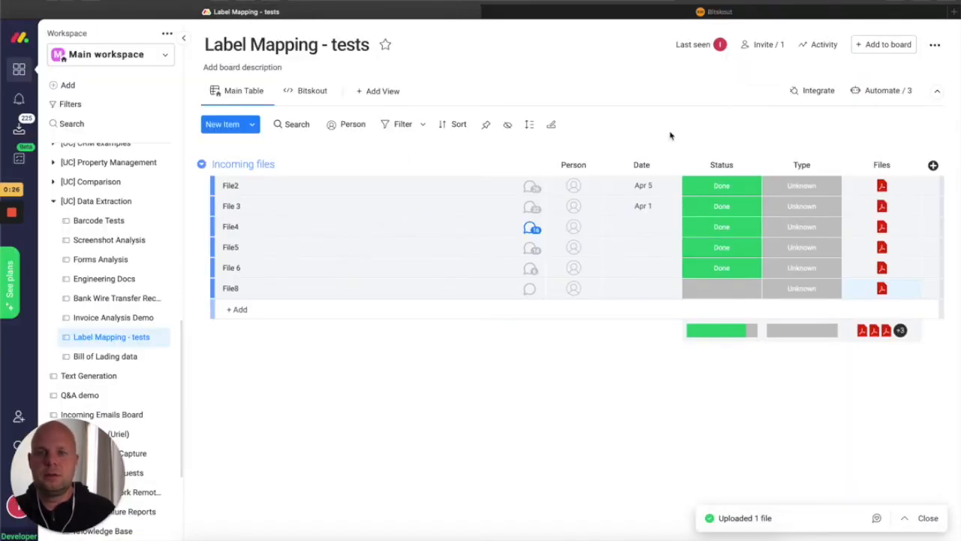
left_click(819, 91)
left_click(458, 149)
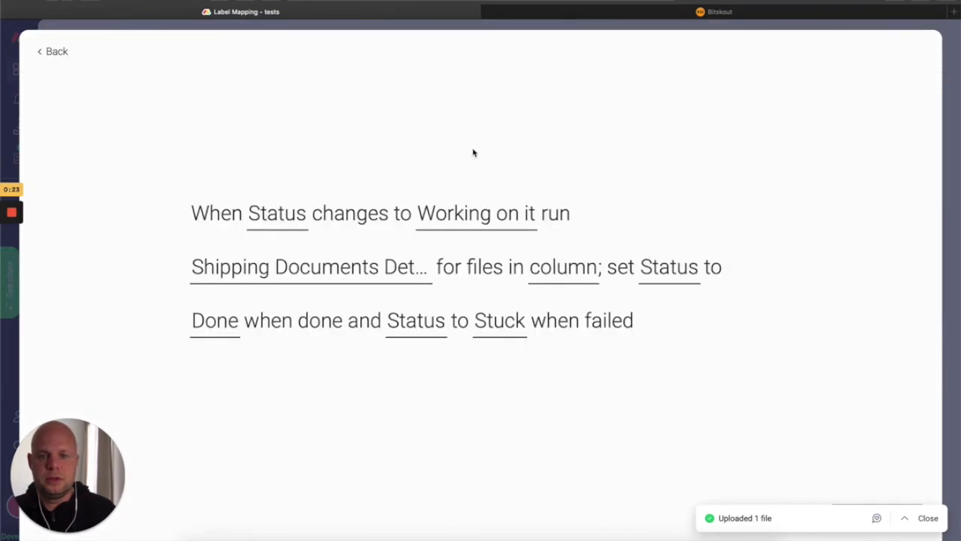
left_click(299, 272)
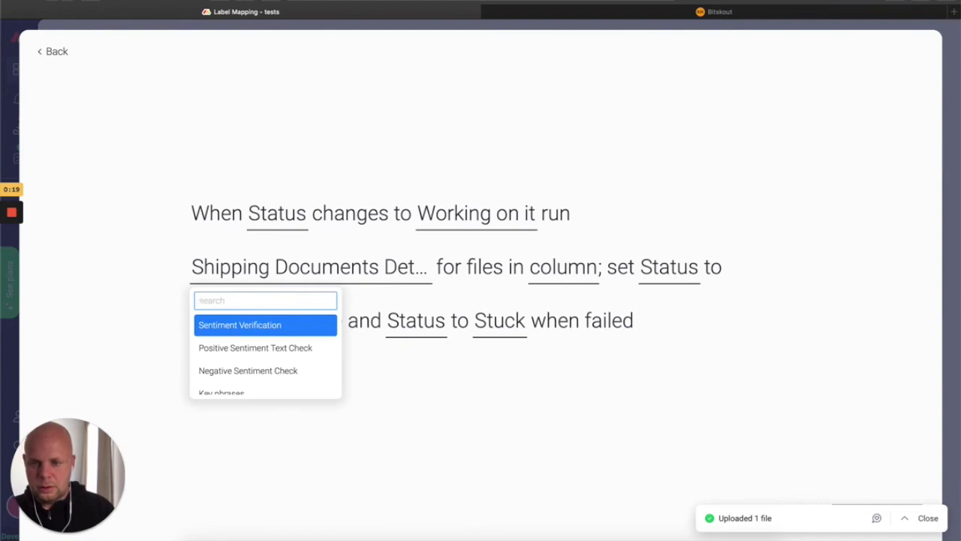
type("shipp")
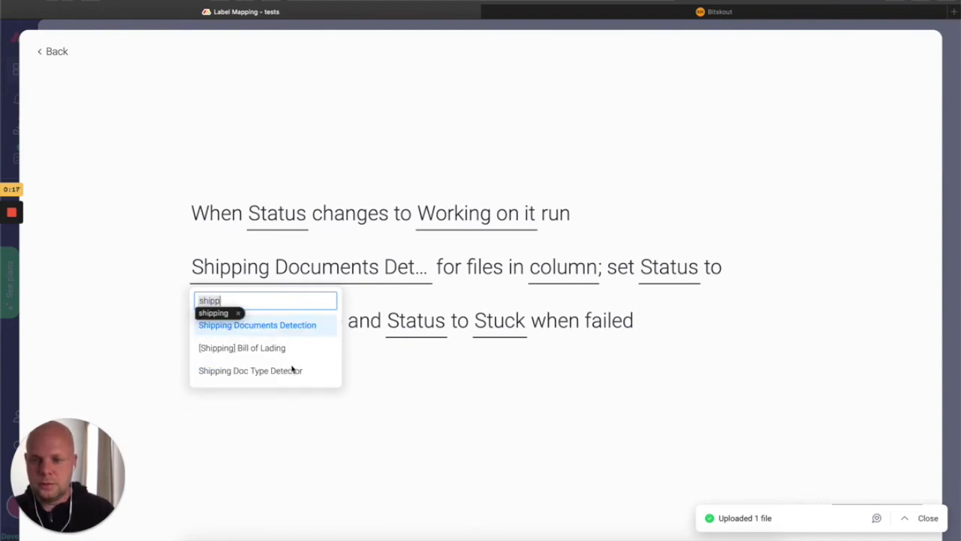
left_click(285, 370)
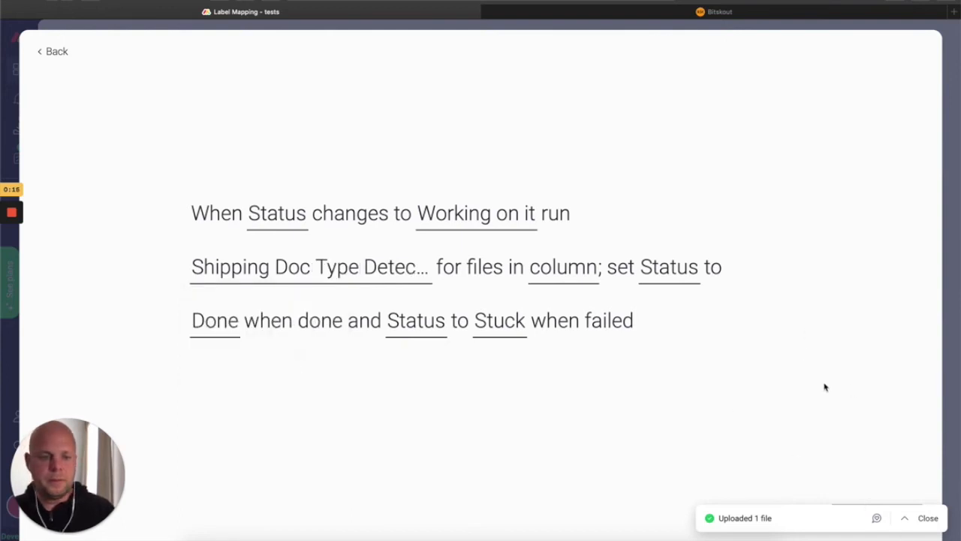
left_click(895, 517)
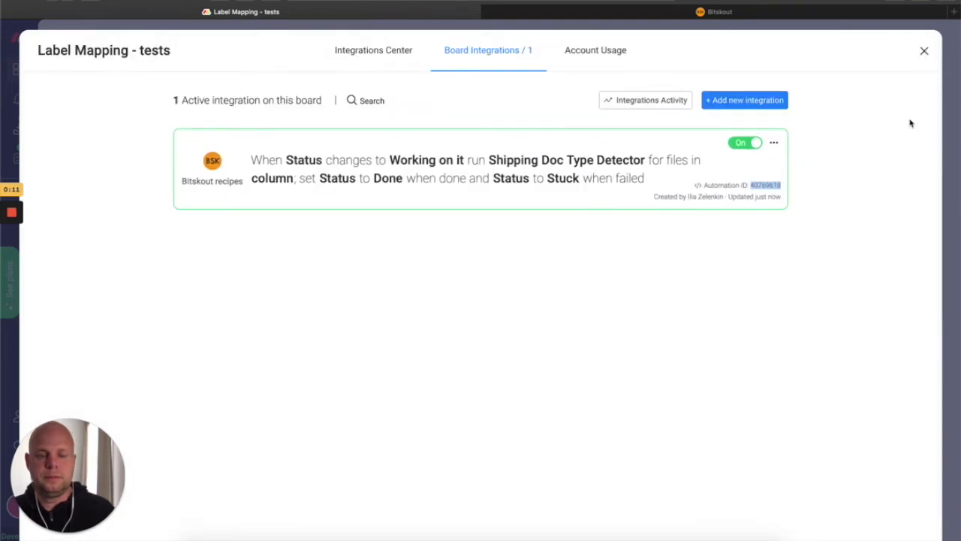
left_click(924, 51)
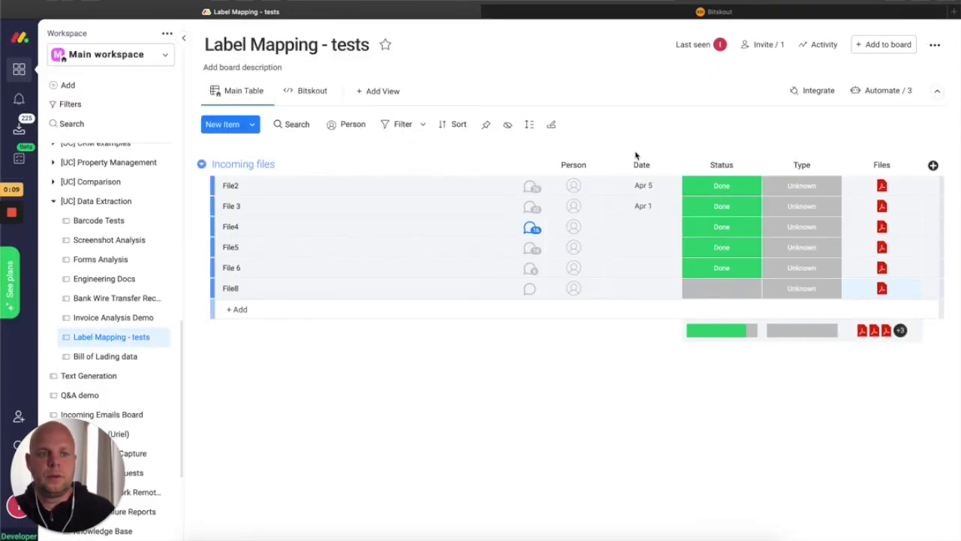
- Set the Status of File 3, File5 and File8 to Working on it
mouse_move(14, 224)
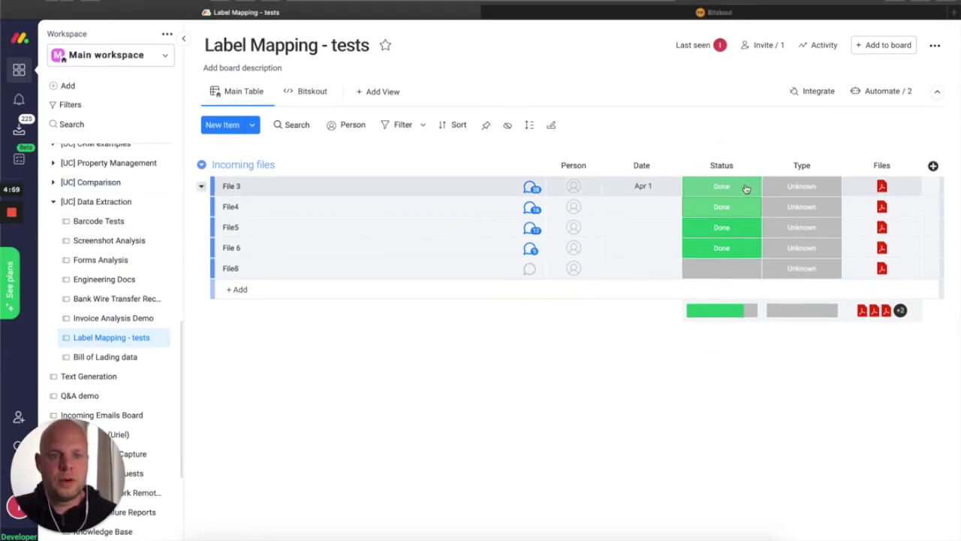
left_click(746, 189)
left_click(720, 217)
left_click(743, 231)
left_click(717, 251)
left_click(728, 273)
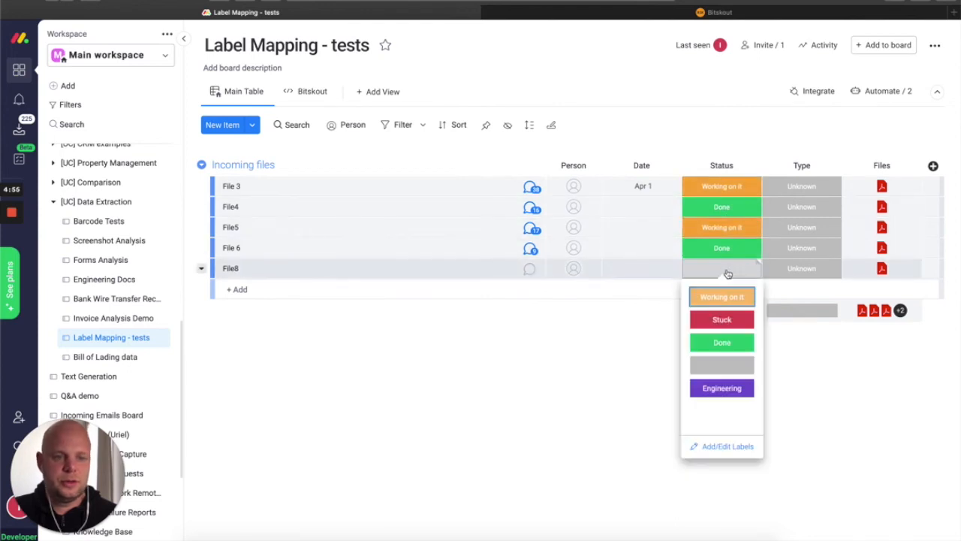
left_click(727, 296)
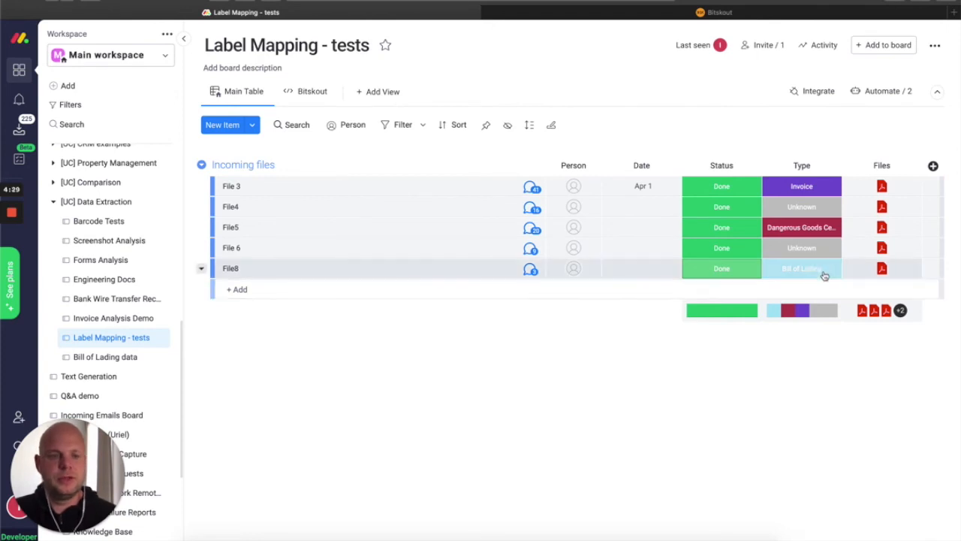
- Review the automations on the Label Mapping - tests board and open the Bill of Lading data board
left_click(887, 91)
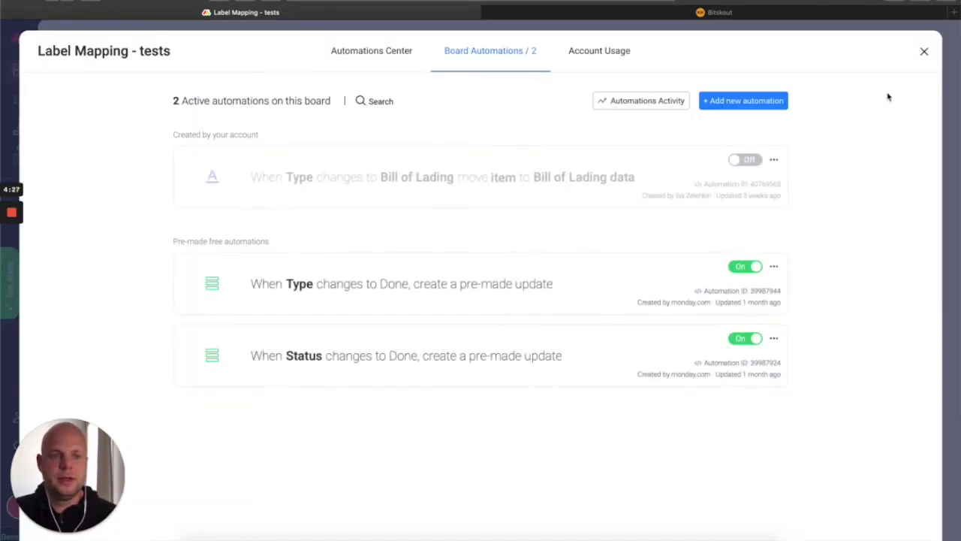
left_click(926, 53)
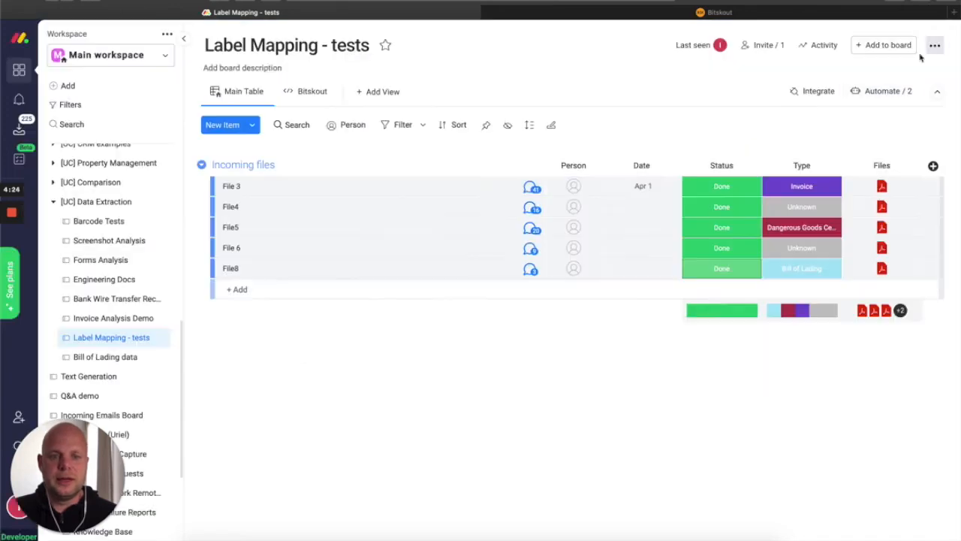
left_click(128, 359)
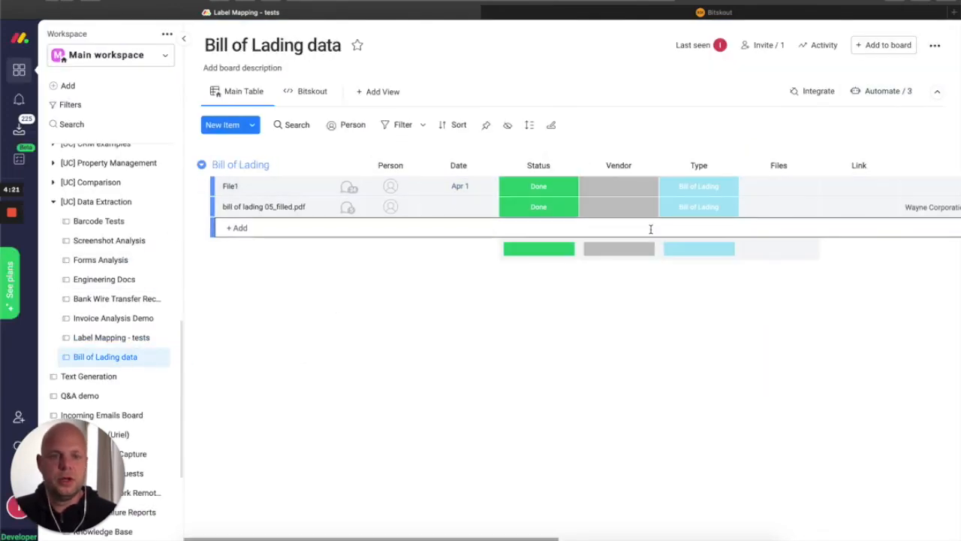
- Examine the Bill of Lading data board's columns and the label options available for File1's Vendor
scroll(648, 227, "right", 3)
scroll(651, 229, "left", 3)
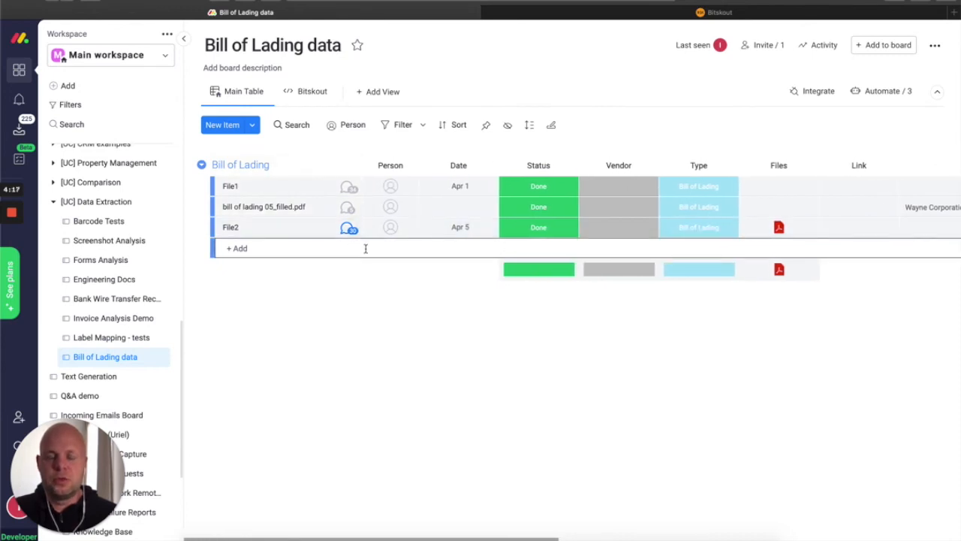
scroll(364, 249, "right", 3)
scroll(365, 248, "right", 5)
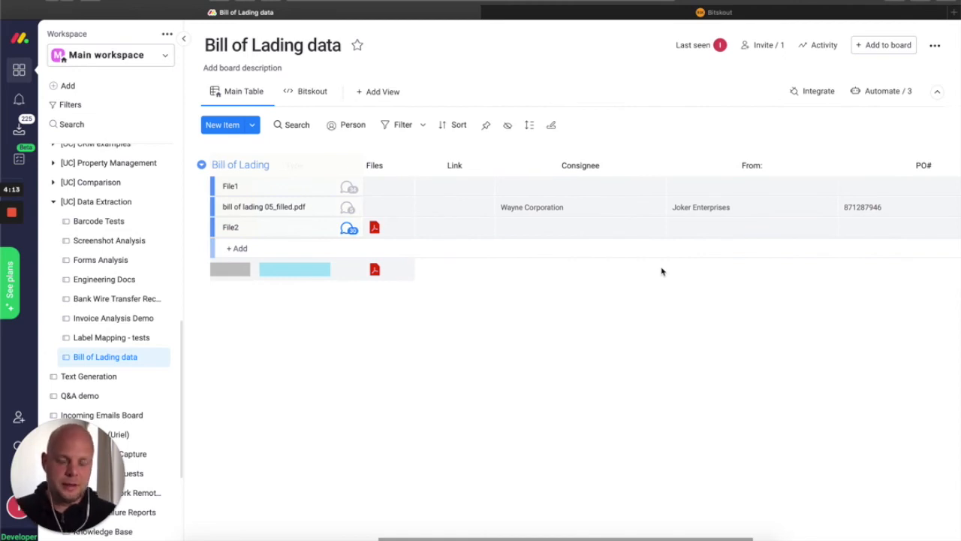
scroll(644, 267, "left", 3)
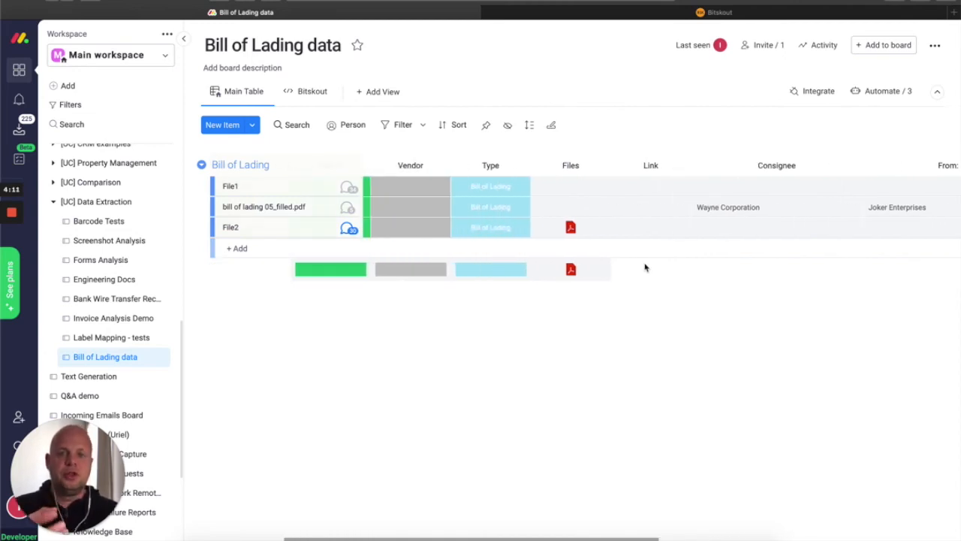
scroll(640, 266, "left", 1)
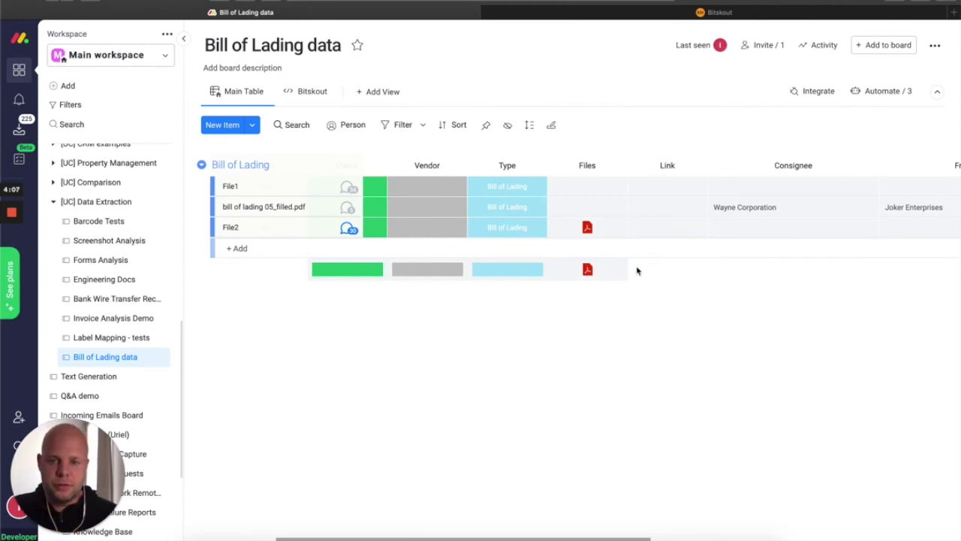
left_click(437, 189)
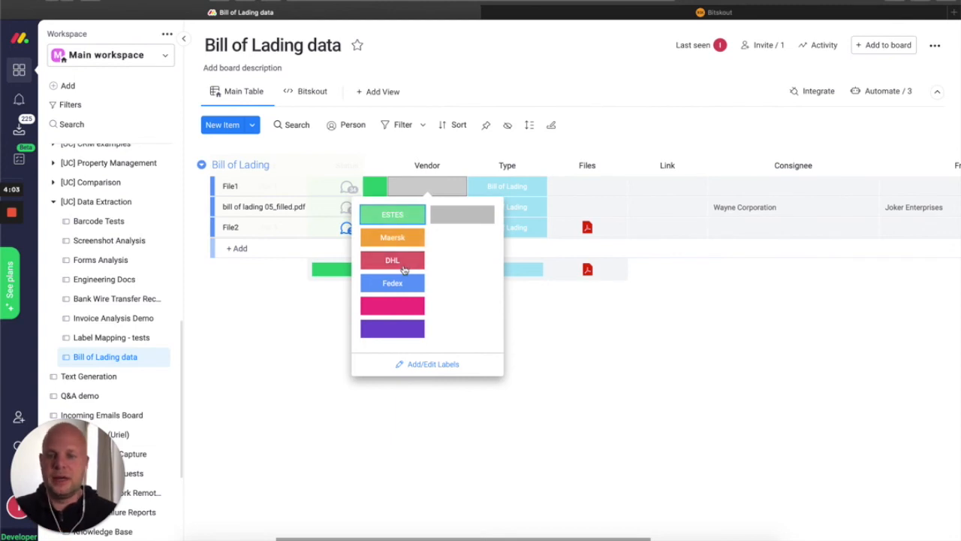
left_click(662, 362)
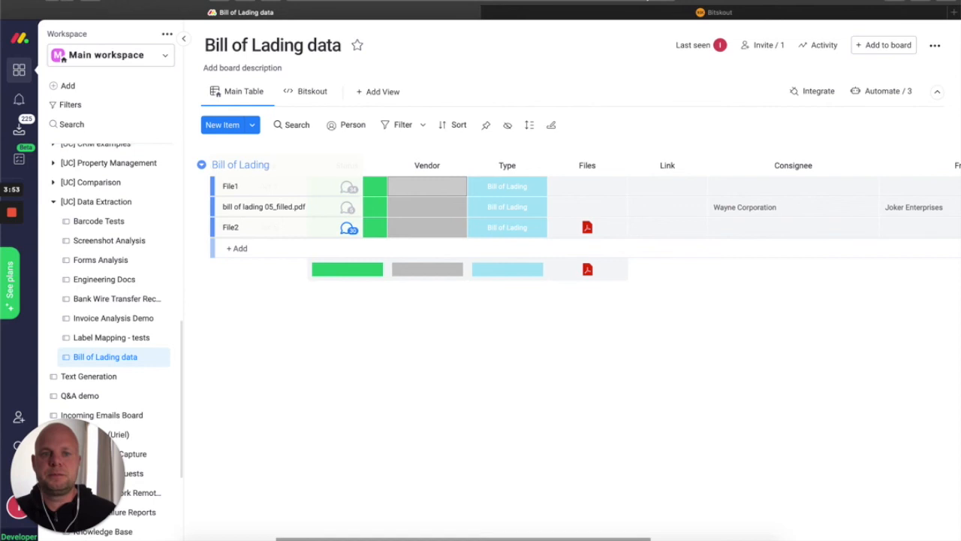
- Switch to Bitskout and open the "[Shipping] Bill Of Lading Data (Estes)" AI model
mouse_move(636, 10)
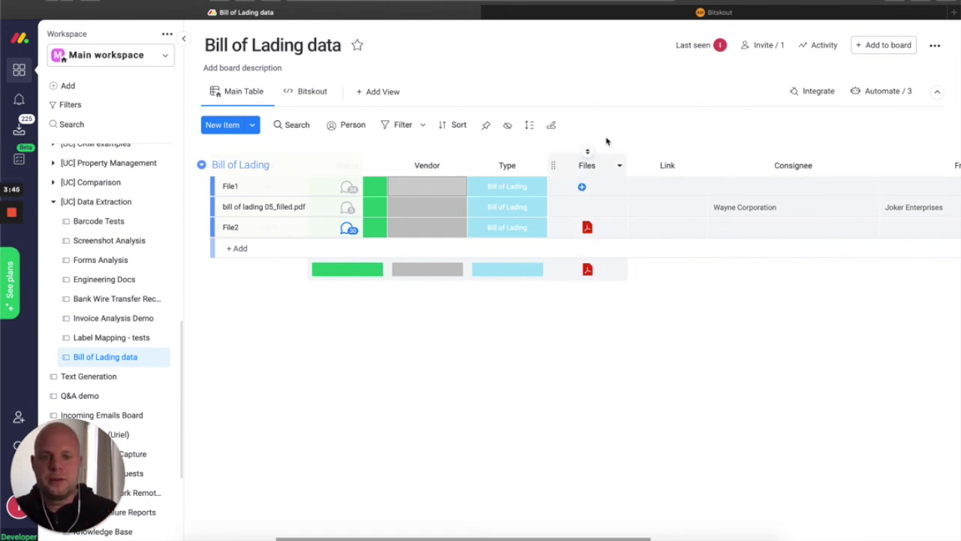
left_click(689, 13)
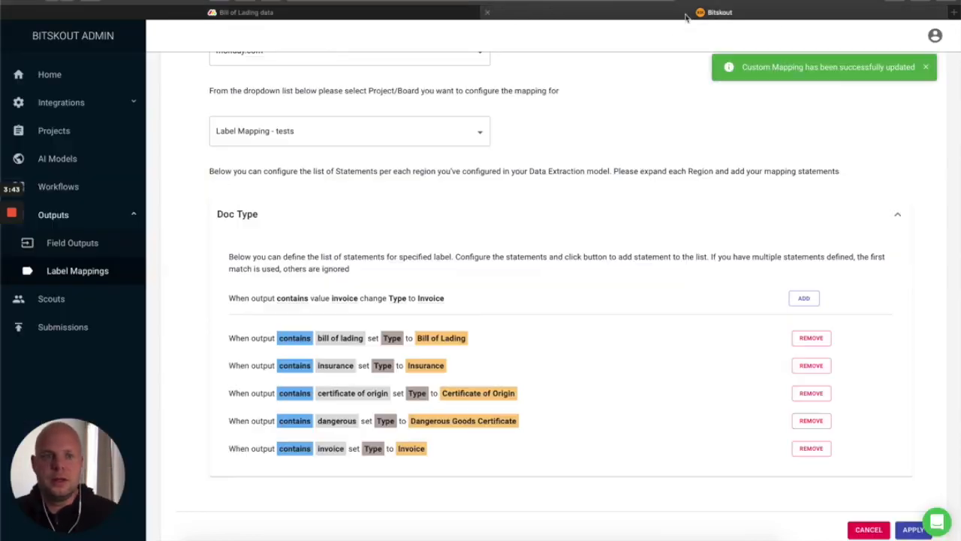
left_click(70, 160)
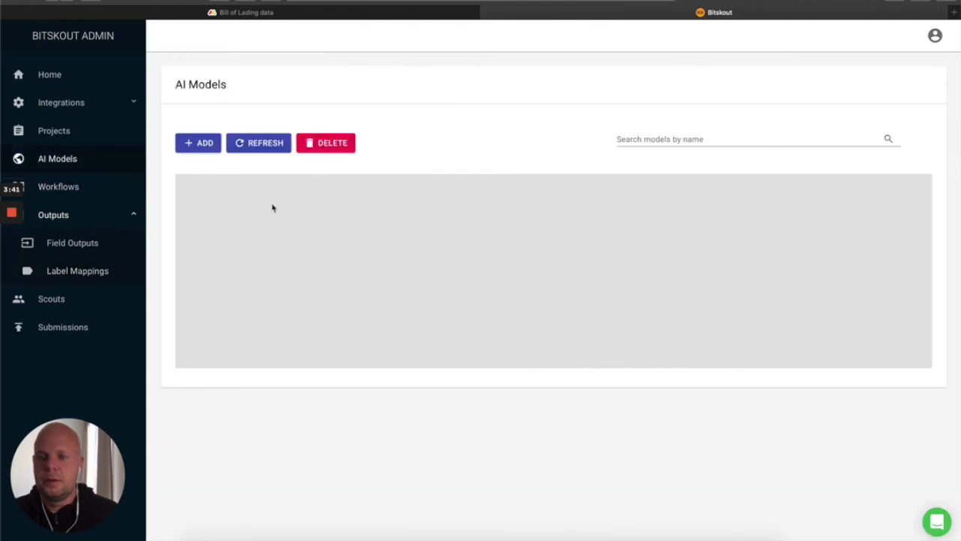
scroll(278, 210, "down", 2)
scroll(278, 211, "down", 3)
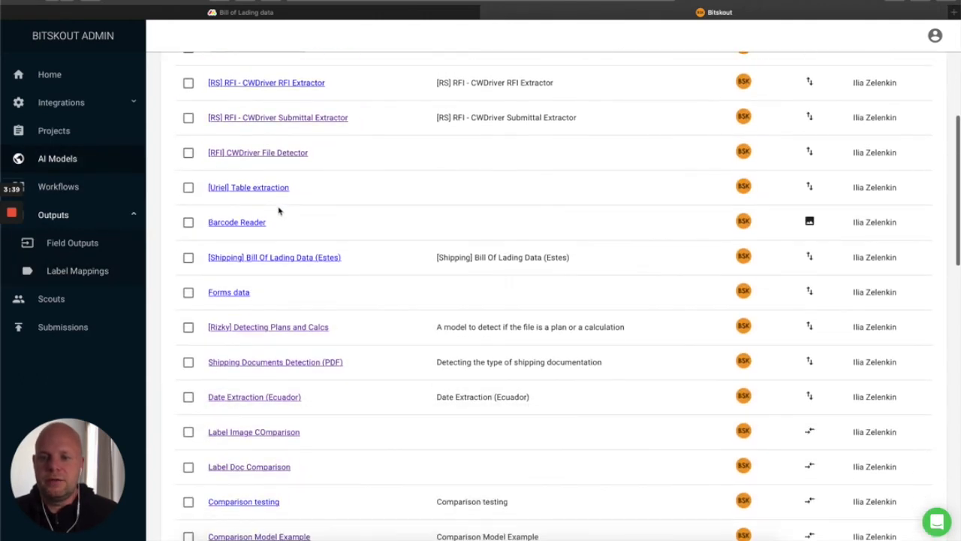
left_click(291, 259)
- Examine the model's extraction type, its Estes bill of lading template and the fields selected for extraction
scroll(403, 124, "down", 12)
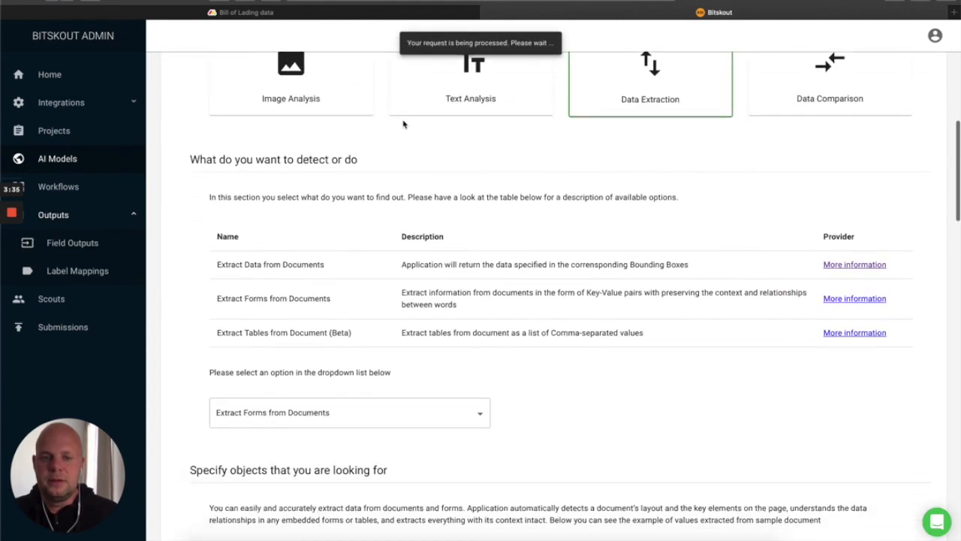
scroll(698, 279, "down", 9)
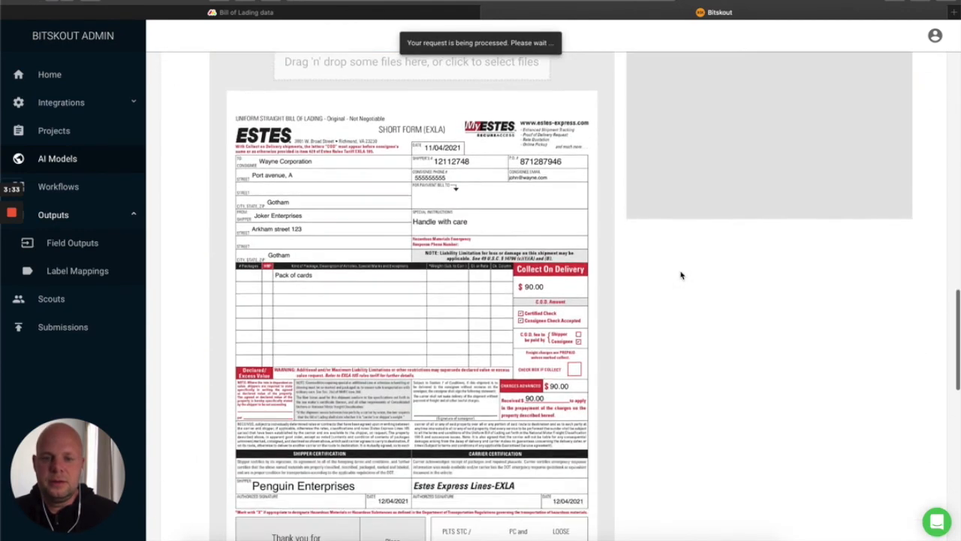
scroll(698, 248, "up", 7)
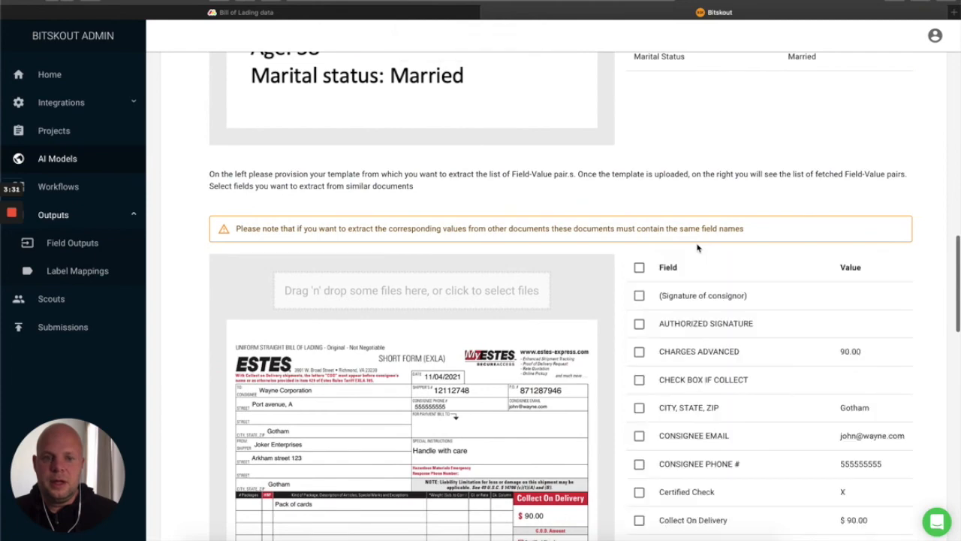
scroll(698, 248, "down", 5)
scroll(698, 247, "up", 5)
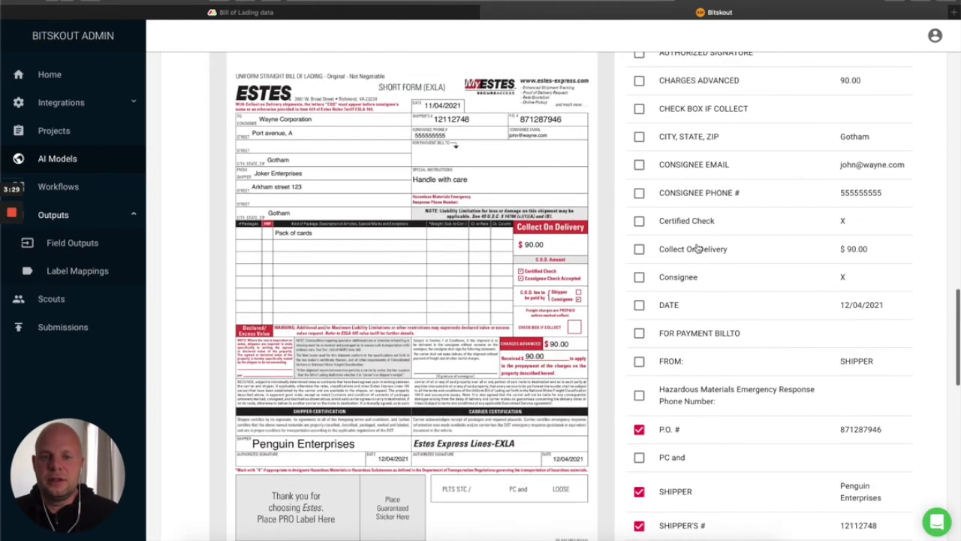